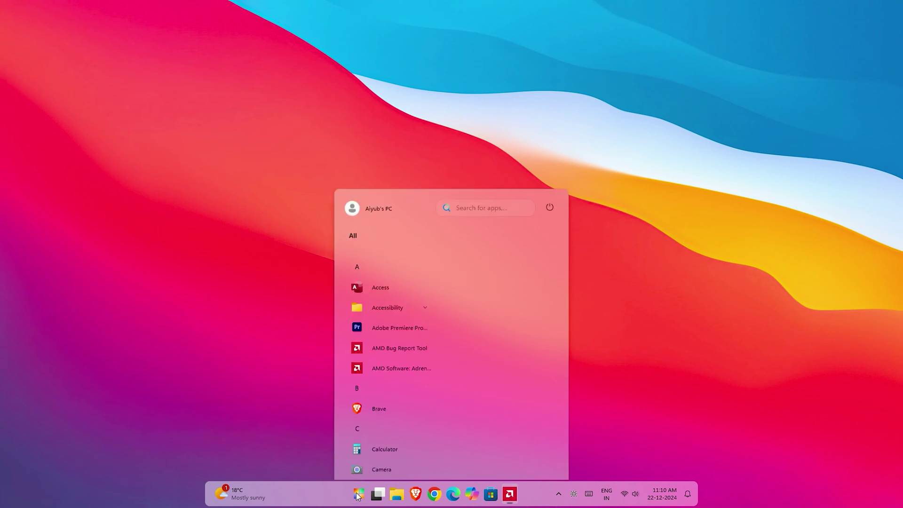
# Scroll through the Start menu's All apps list, closing and reopening the menu
pyautogui.scroll(-2, 391, 367)
pyautogui.scroll(-6, 397, 377)
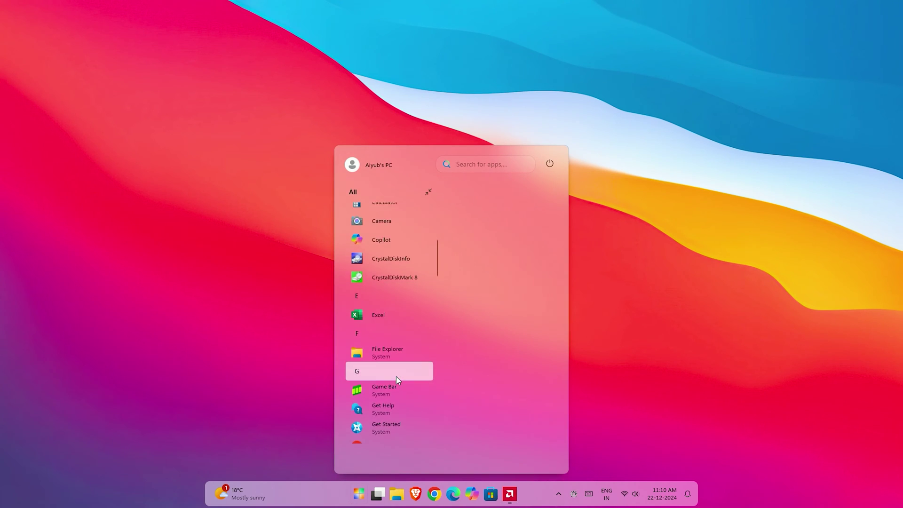
pyautogui.scroll(-3, 399, 383)
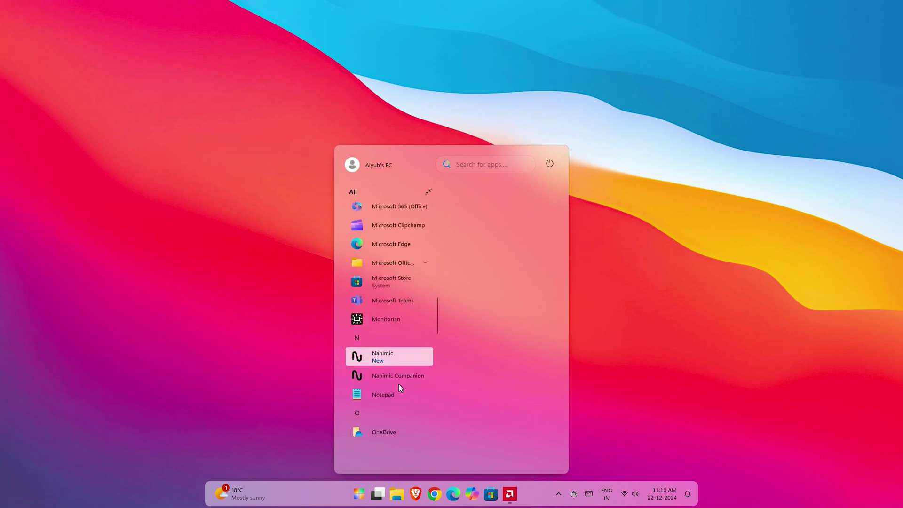
pyautogui.click(399, 384)
pyautogui.click(339, 494)
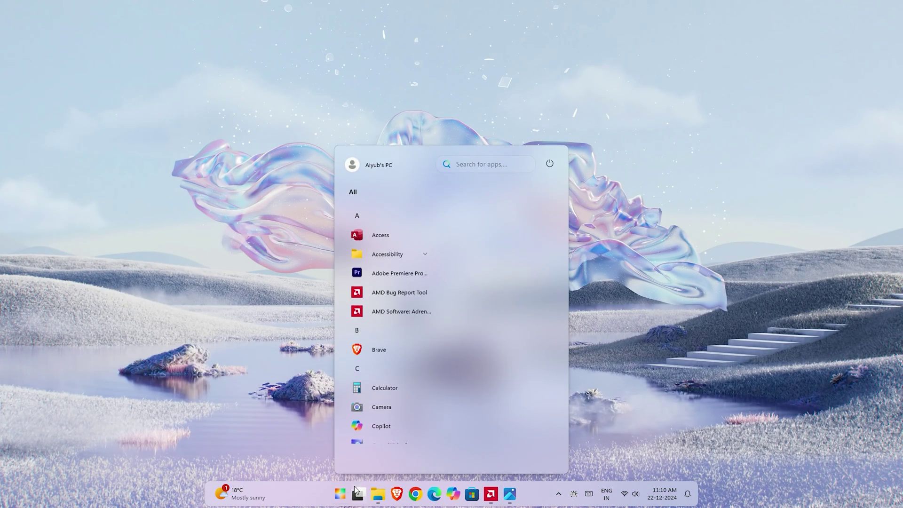
pyautogui.scroll(-5, 421, 381)
pyautogui.scroll(-8, 426, 397)
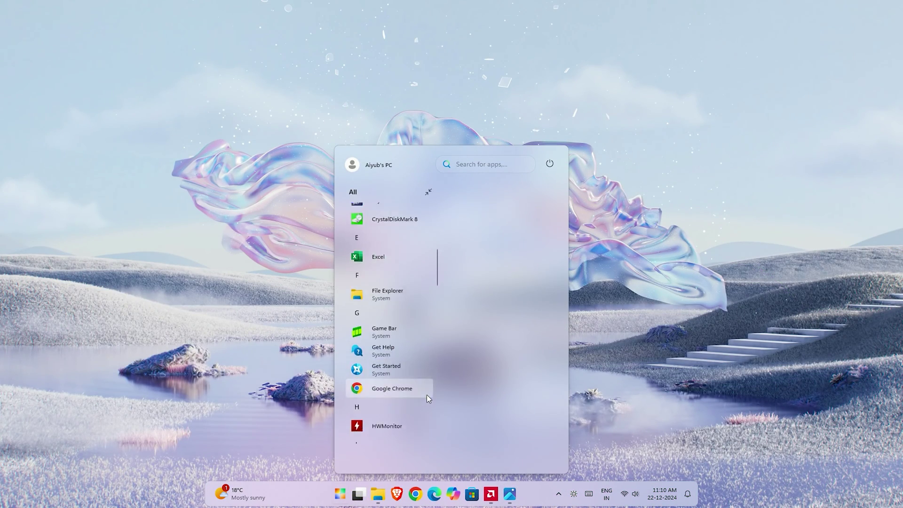
pyautogui.click(360, 489)
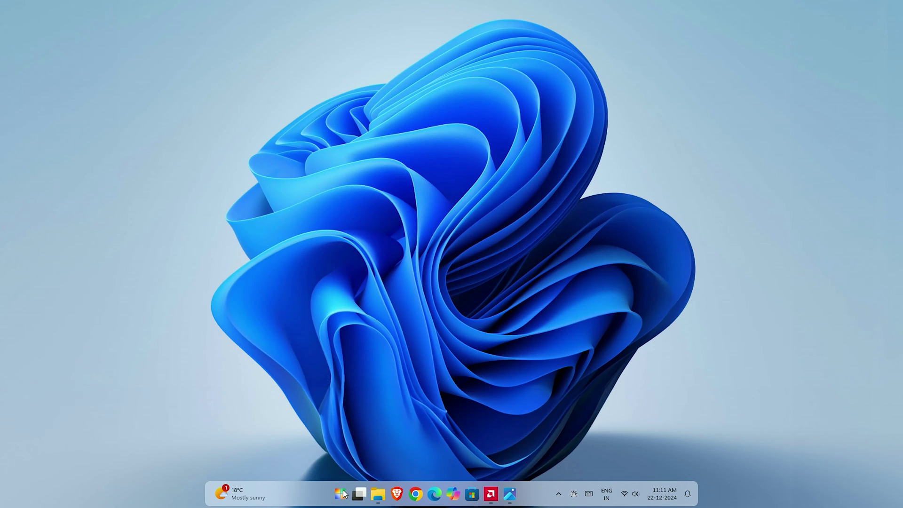
pyautogui.click(340, 494)
pyautogui.scroll(-5, 394, 400)
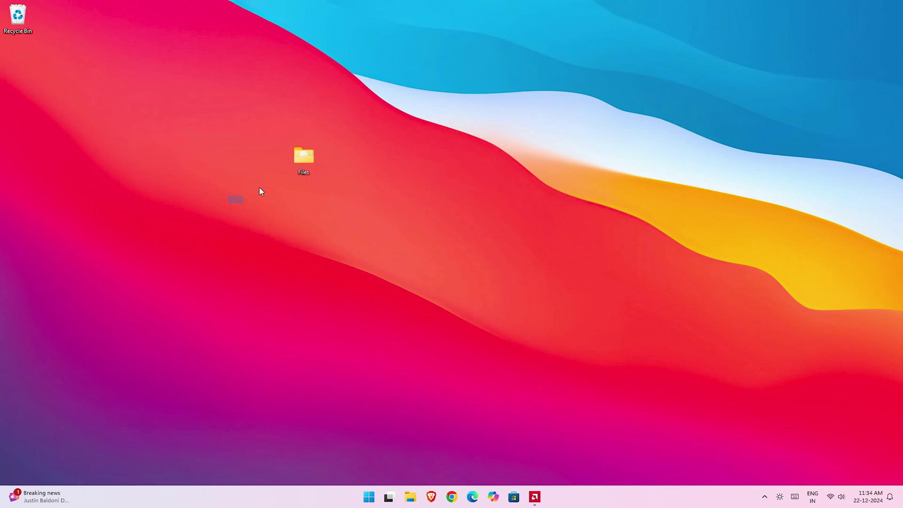
# Open the desktop Files folder, select its four text files, then close it
pyautogui.moveTo(229, 135); pyautogui.dragTo(335, 171)
pyautogui.moveTo(269, 189); pyautogui.dragTo(269, 188)
pyautogui.doubleClick(303, 158)
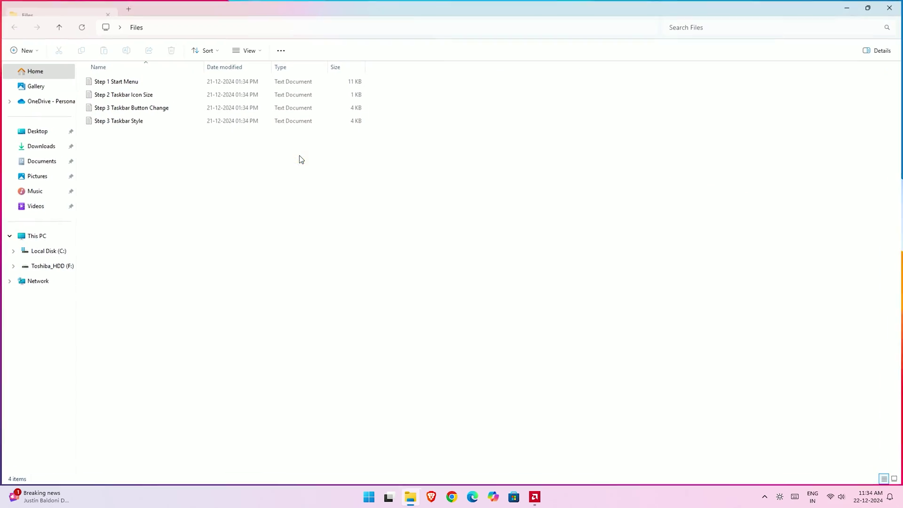
pyautogui.moveTo(156, 170); pyautogui.dragTo(165, 77)
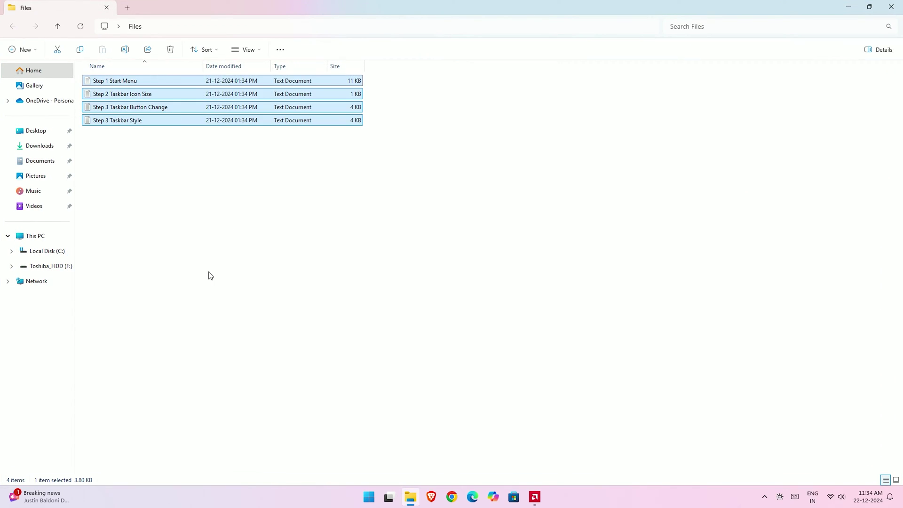
pyautogui.click(891, 6)
# Search Google in Chrome for 'windhawk download'
pyautogui.click(466, 449)
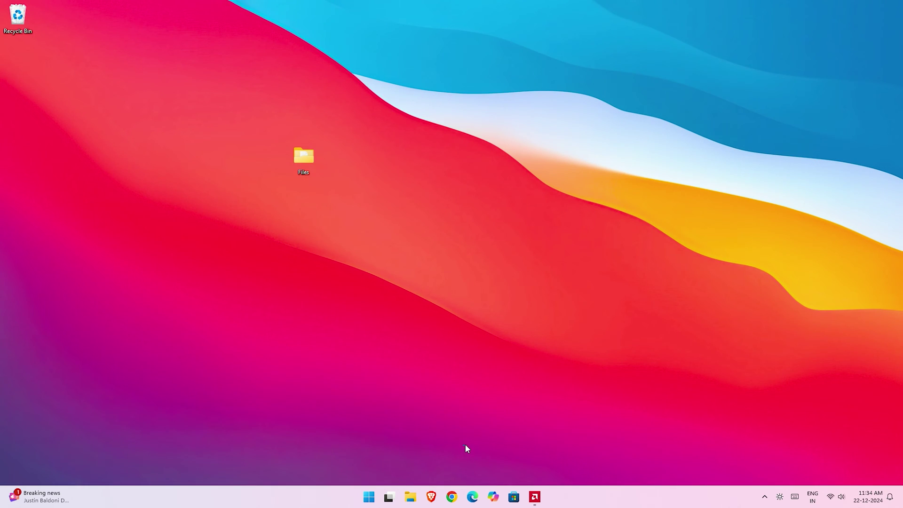
pyautogui.click(456, 496)
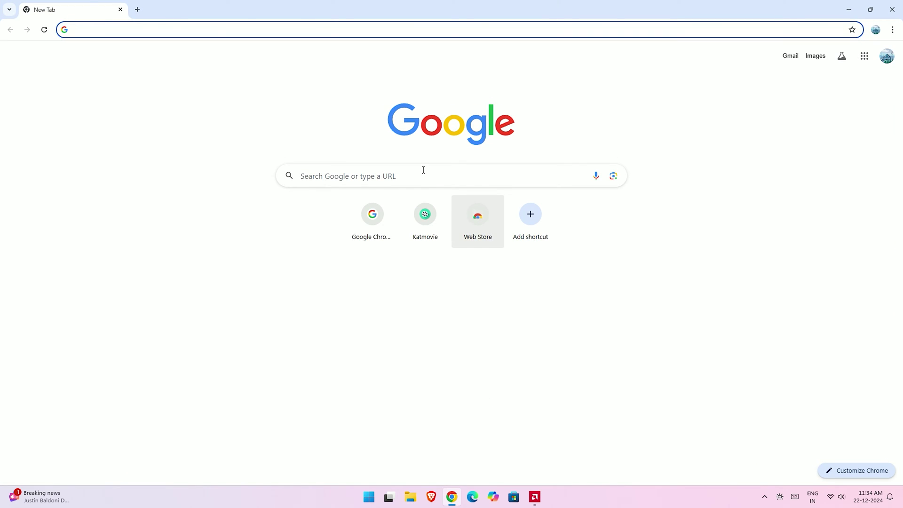
pyautogui.click(423, 170)
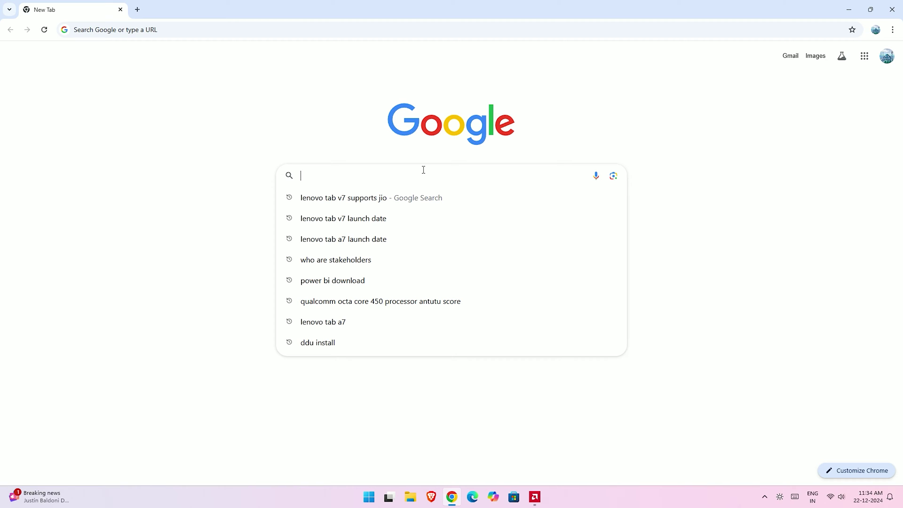
pyautogui.write('windhawk')
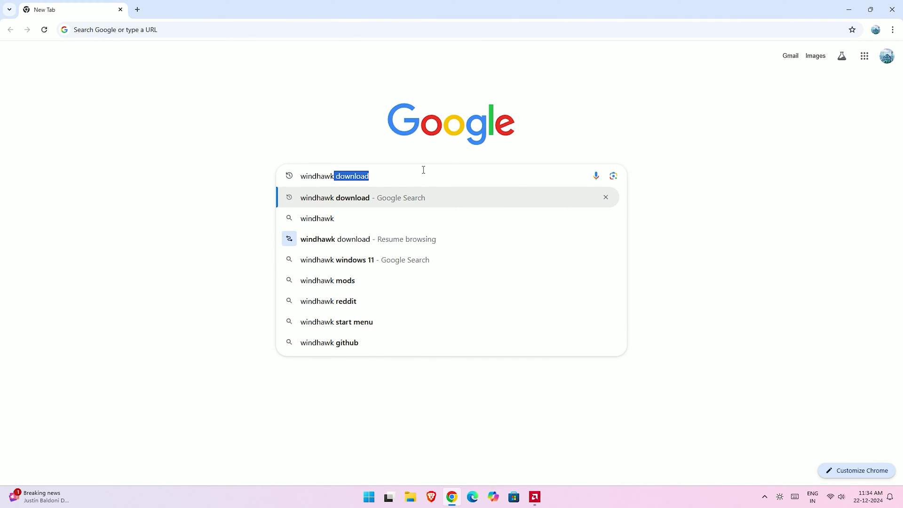
pyautogui.write(' download')
pyautogui.press('Return')
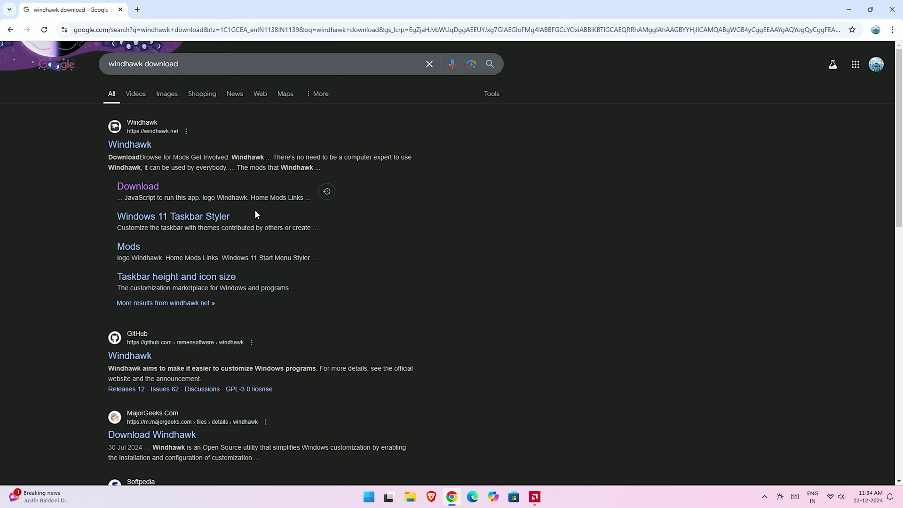
# Download the Windhawk installer from windhawk.net and check the finished download
pyautogui.click(155, 189)
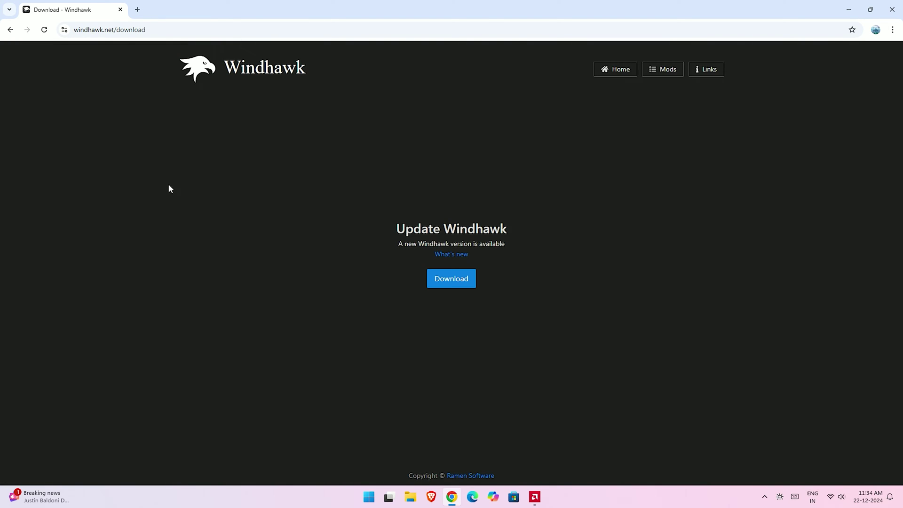
pyautogui.click(450, 283)
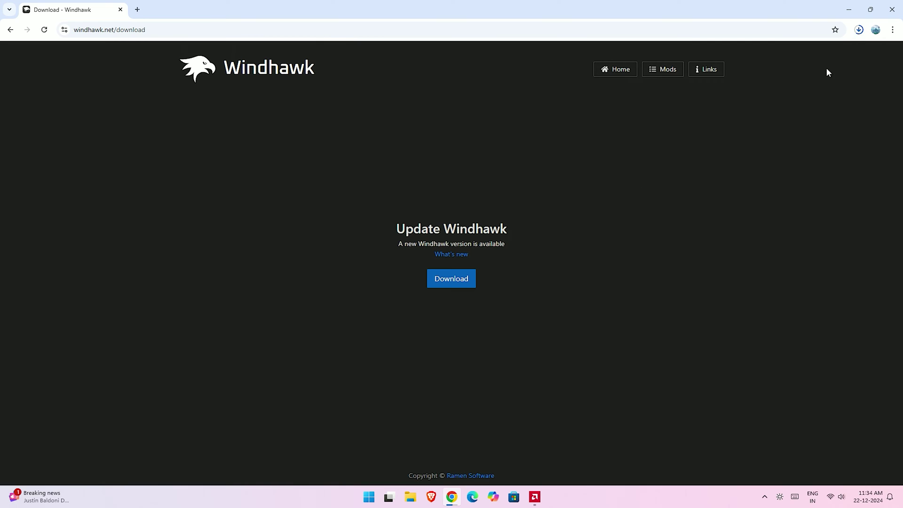
pyautogui.click(859, 31)
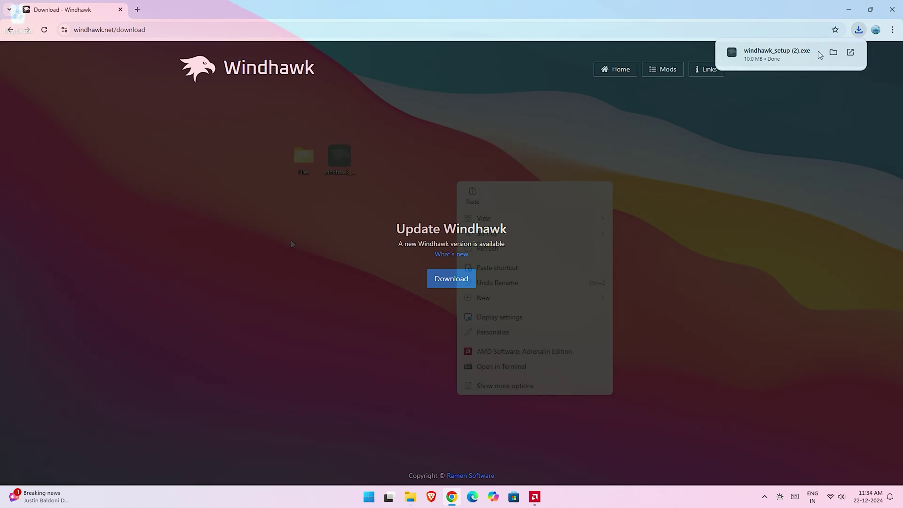
# Run windhawk_setup from the desktop and install Windhawk v1.5.1, launching it at the end
pyautogui.moveTo(276, 236); pyautogui.dragTo(381, 160)
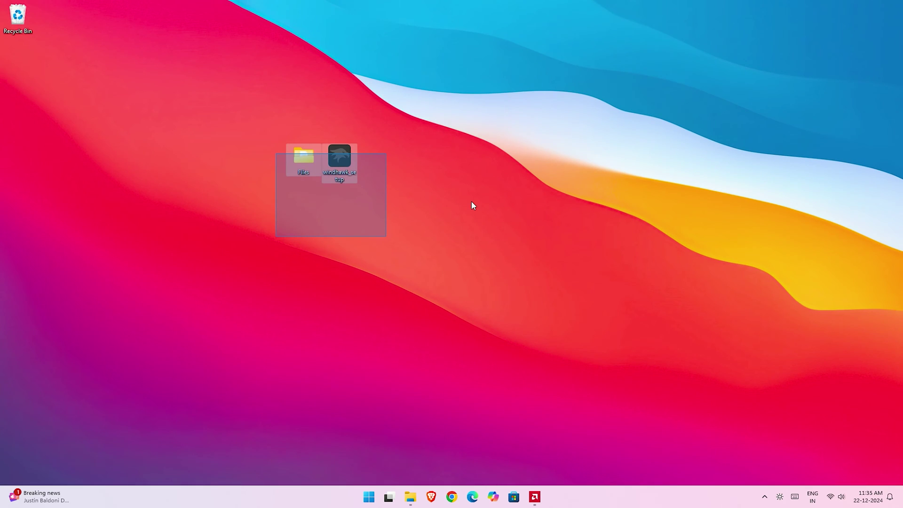
pyautogui.click(471, 201)
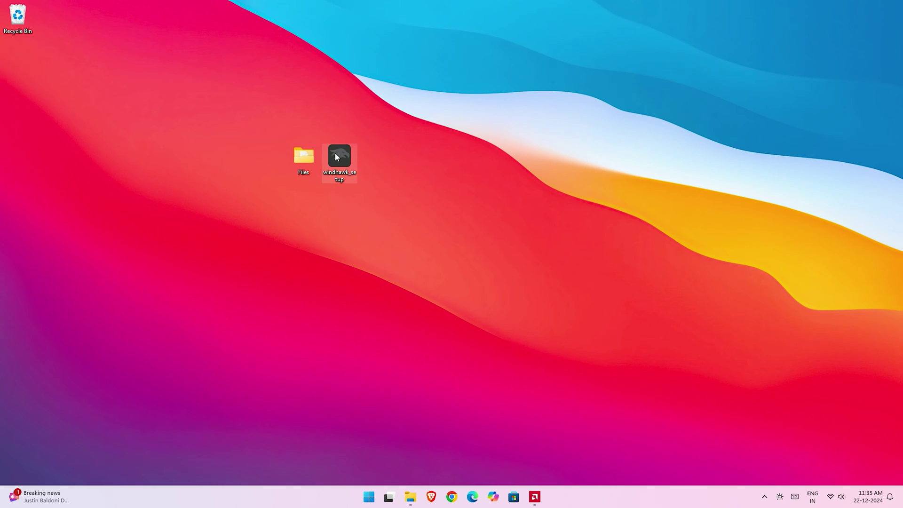
pyautogui.doubleClick(340, 156)
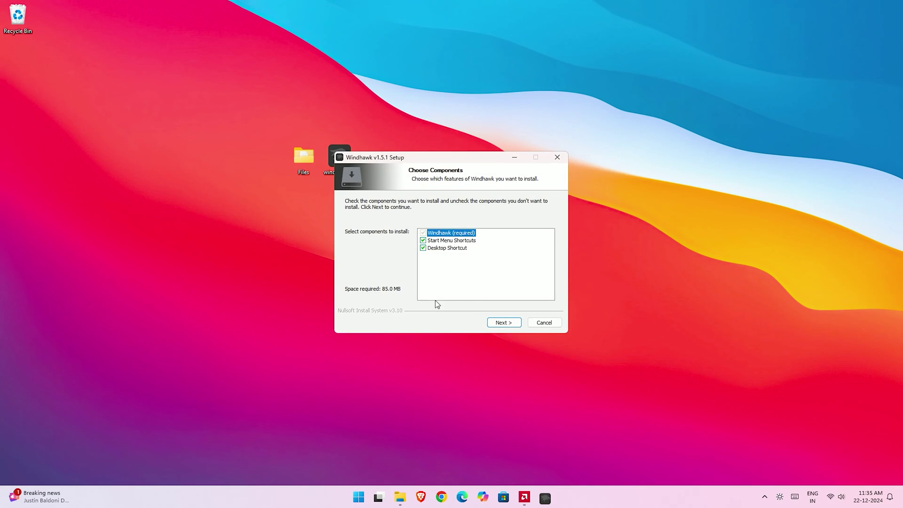
pyautogui.click(506, 323)
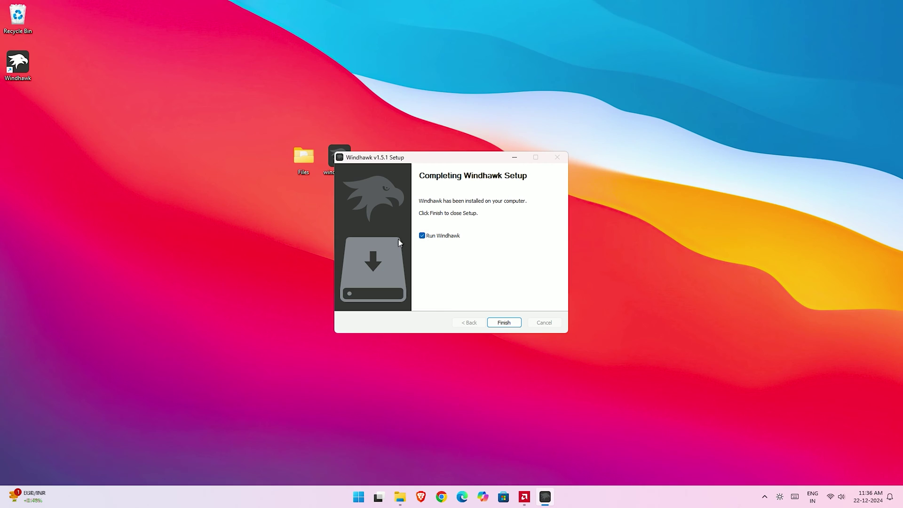
pyautogui.click(503, 323)
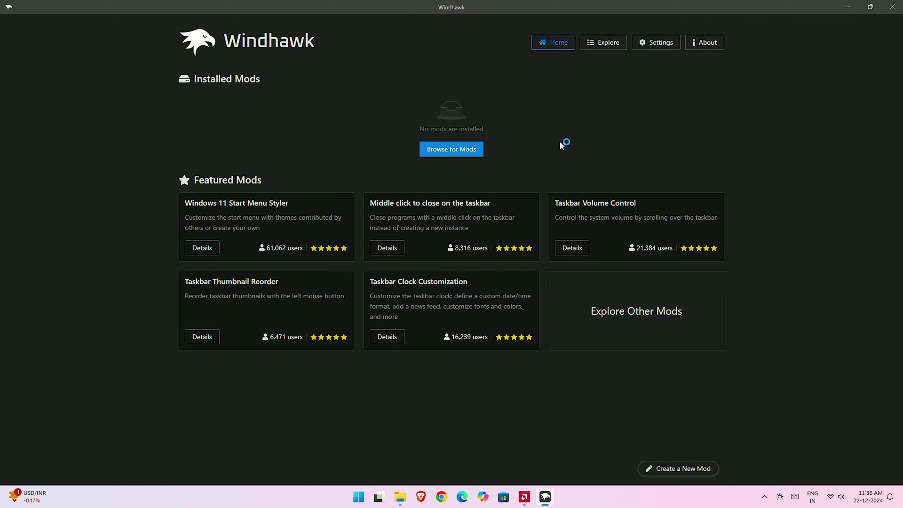
# Install the Windows 11 Start Menu Styler mod (version 1.2), accepting the risk warning
pyautogui.click(450, 154)
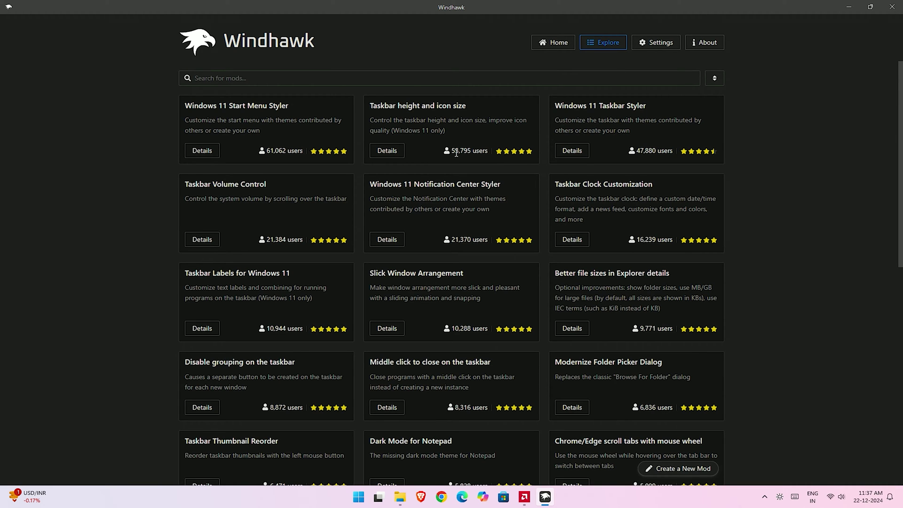
pyautogui.moveTo(187, 109); pyautogui.dragTo(292, 109)
pyautogui.click(207, 157)
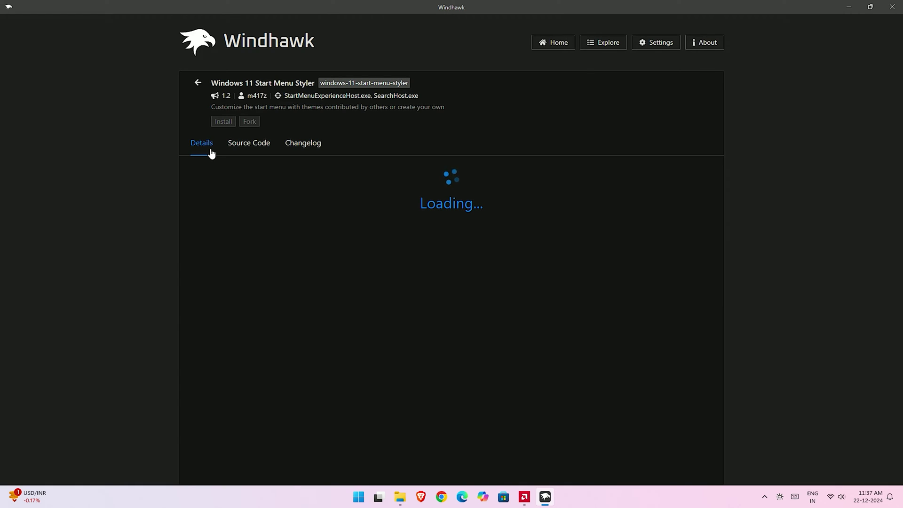
pyautogui.click(223, 123)
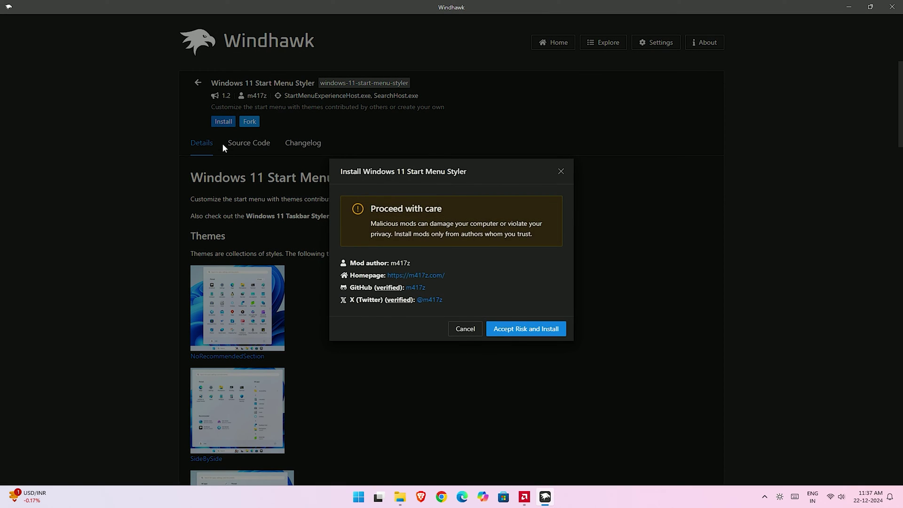
pyautogui.click(518, 328)
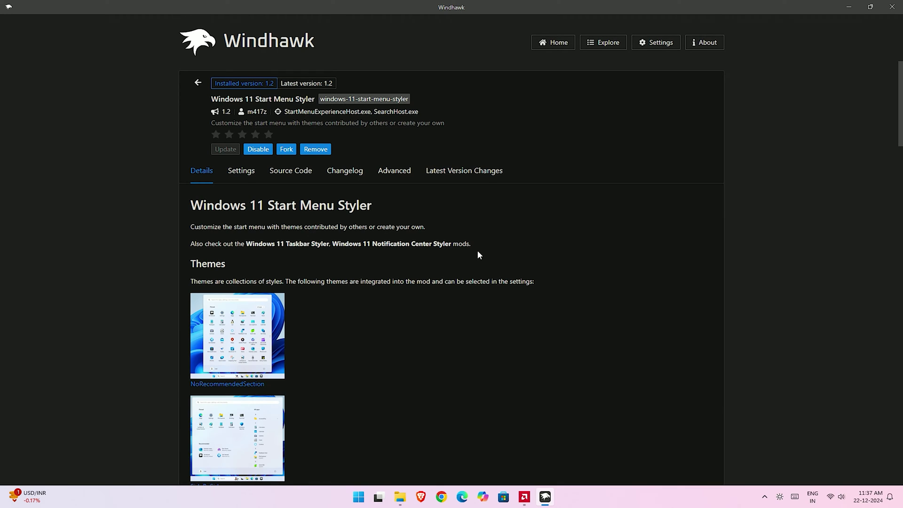
pyautogui.click(198, 84)
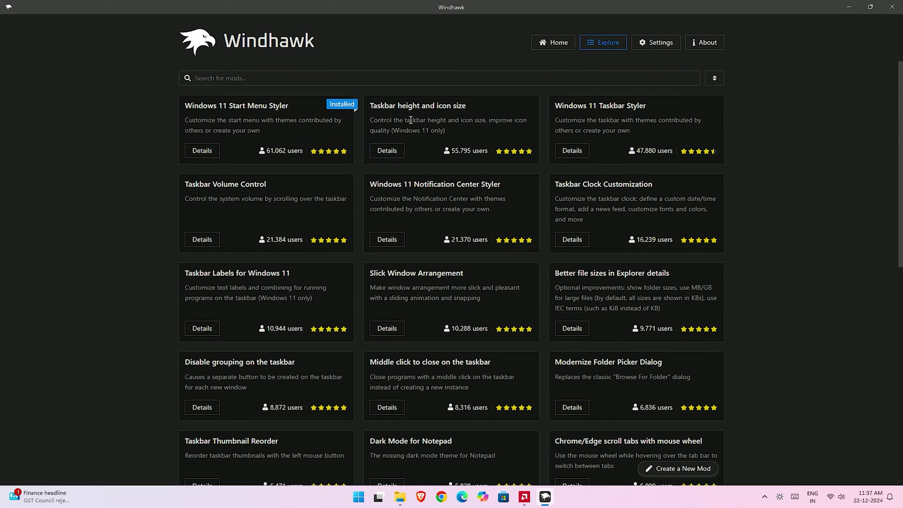
# Install the Taskbar height and icon size mod (version 1.2.16), accepting the risk warning
pyautogui.moveTo(371, 107); pyautogui.dragTo(476, 108)
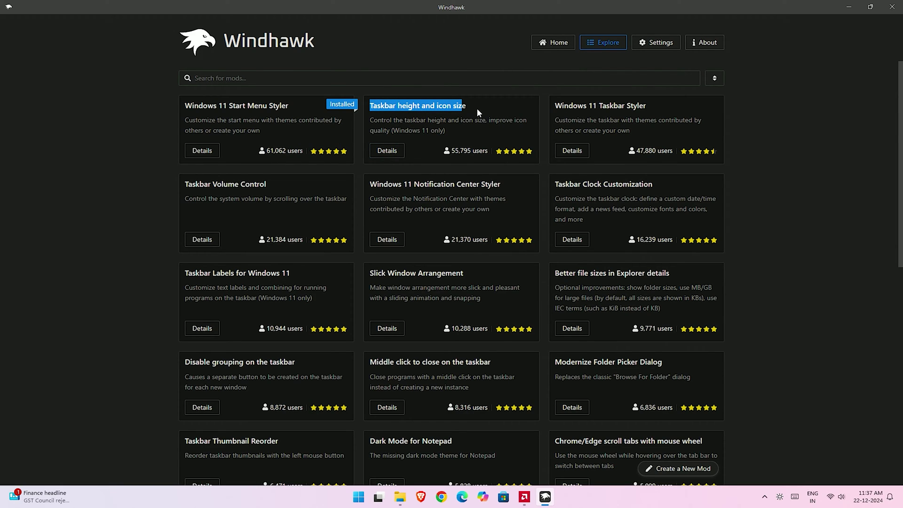
pyautogui.click(493, 109)
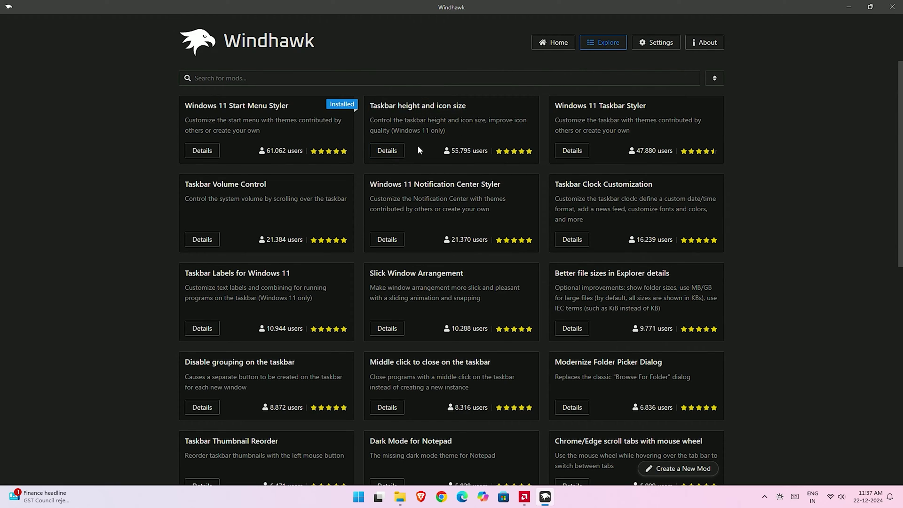
pyautogui.click(387, 152)
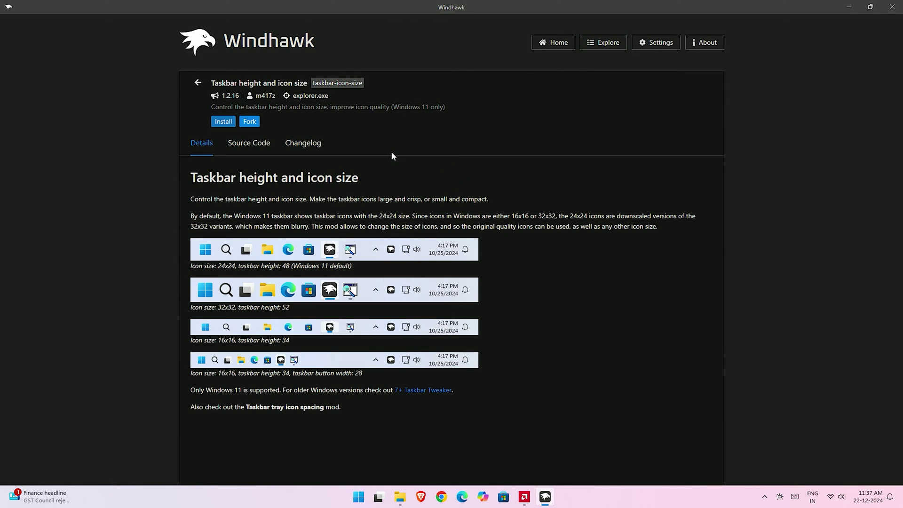
pyautogui.click(230, 124)
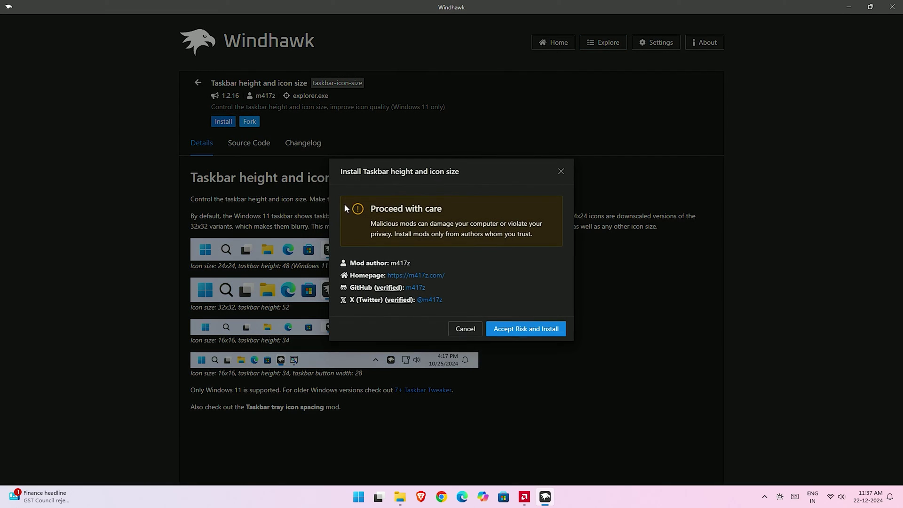
pyautogui.click(526, 335)
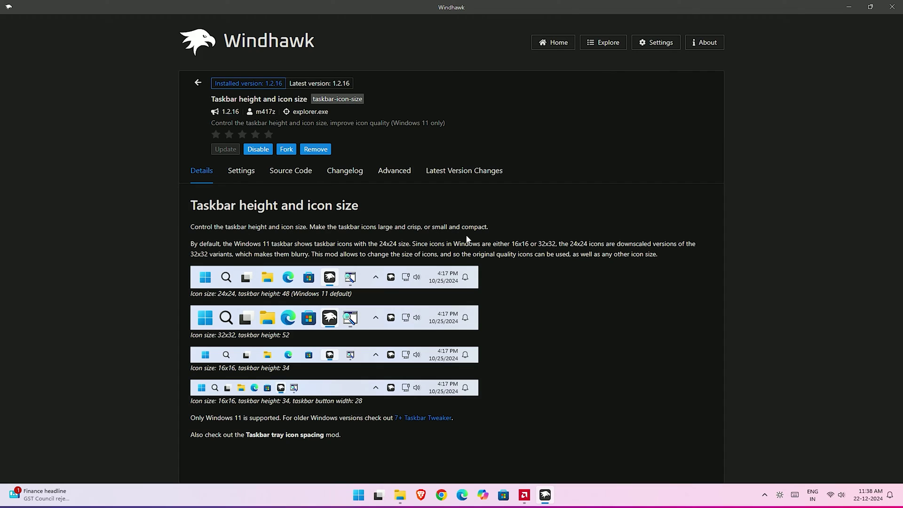
# Install the Windows 11 Taskbar Styler mod (version 1.3.8) from its details page, accepting the risk
pyautogui.click(199, 82)
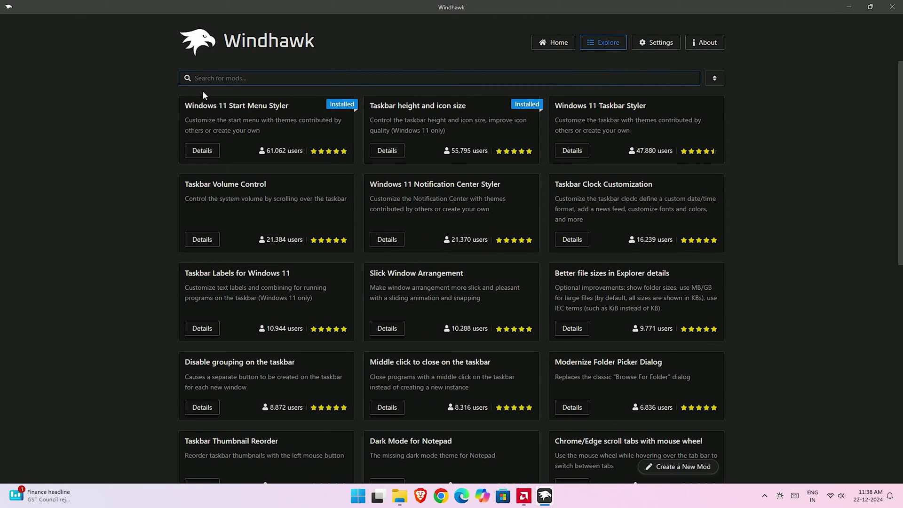
pyautogui.moveTo(556, 105); pyautogui.dragTo(647, 107)
pyautogui.click(577, 151)
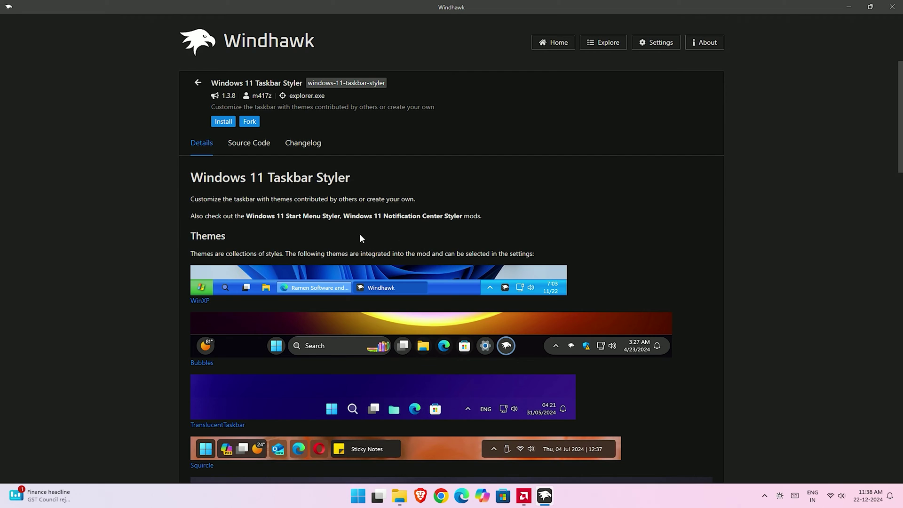
pyautogui.click(218, 124)
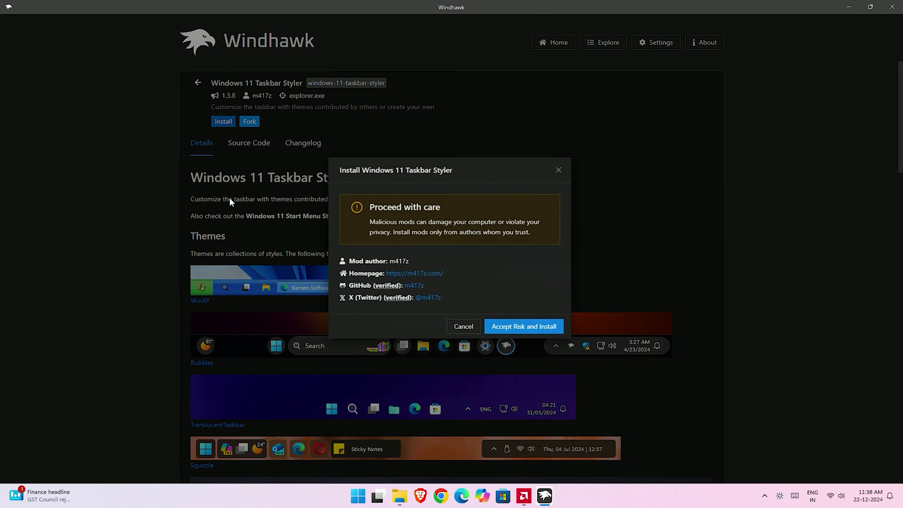
pyautogui.click(530, 330)
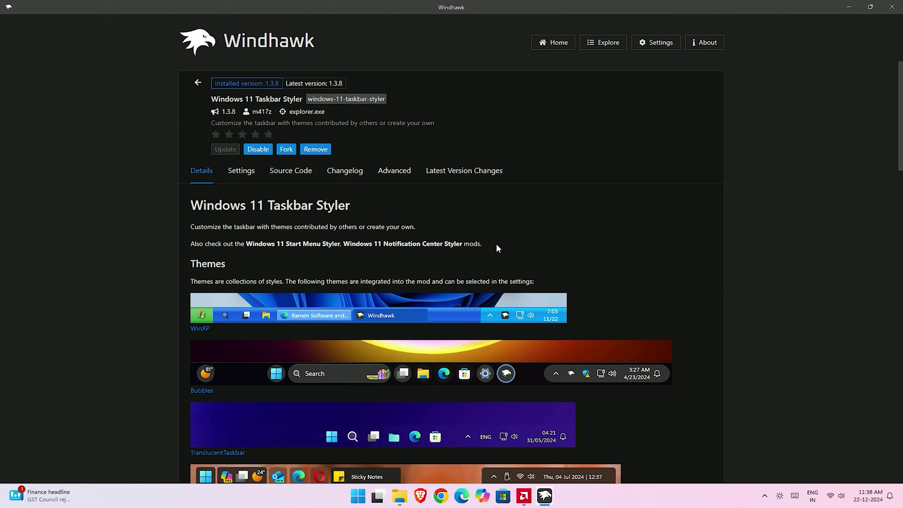
pyautogui.click(198, 85)
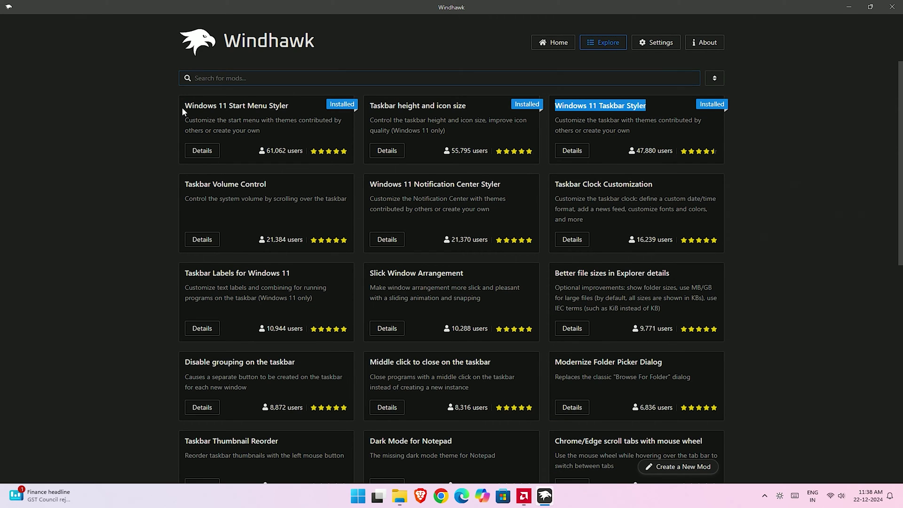
# Show the three installed mods on Home, shrink and move Windhawk aside, and open Files
pyautogui.click(552, 45)
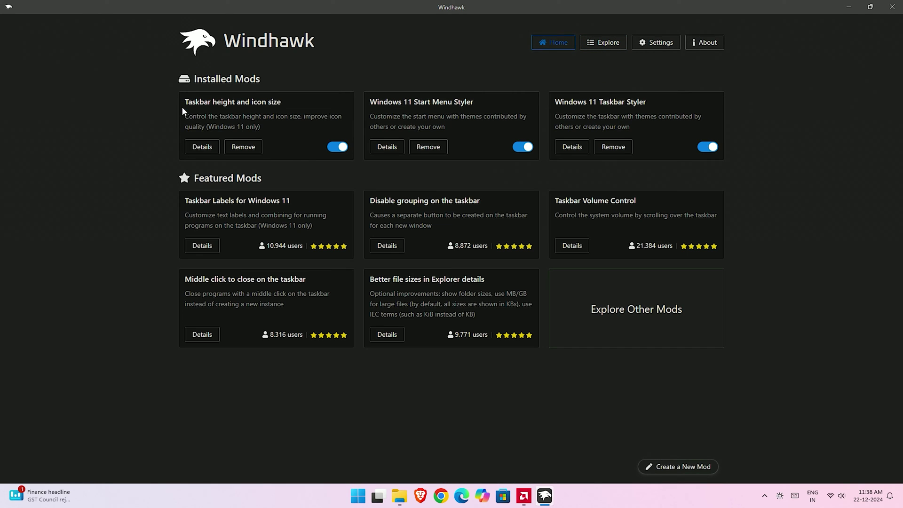
pyautogui.moveTo(184, 102); pyautogui.dragTo(652, 102)
pyautogui.click(540, 58)
pyautogui.click(871, 6)
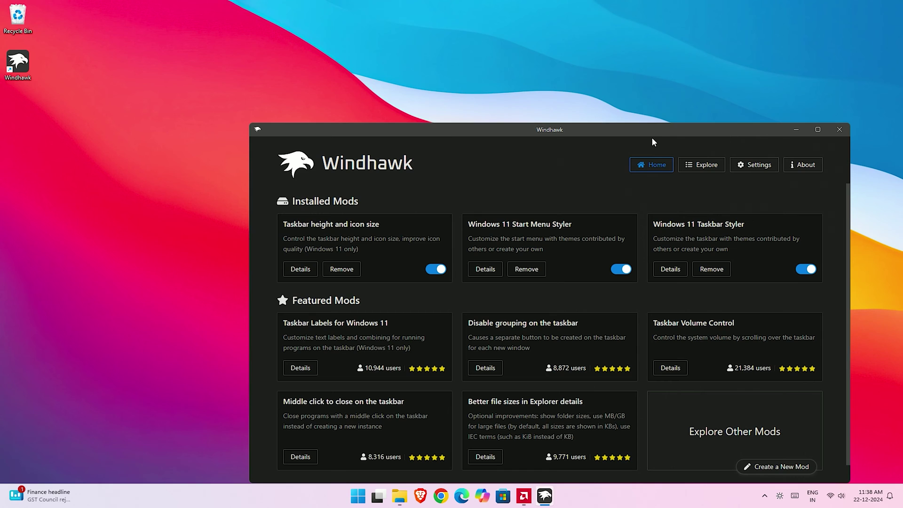
pyautogui.moveTo(671, 114); pyautogui.dragTo(709, 60)
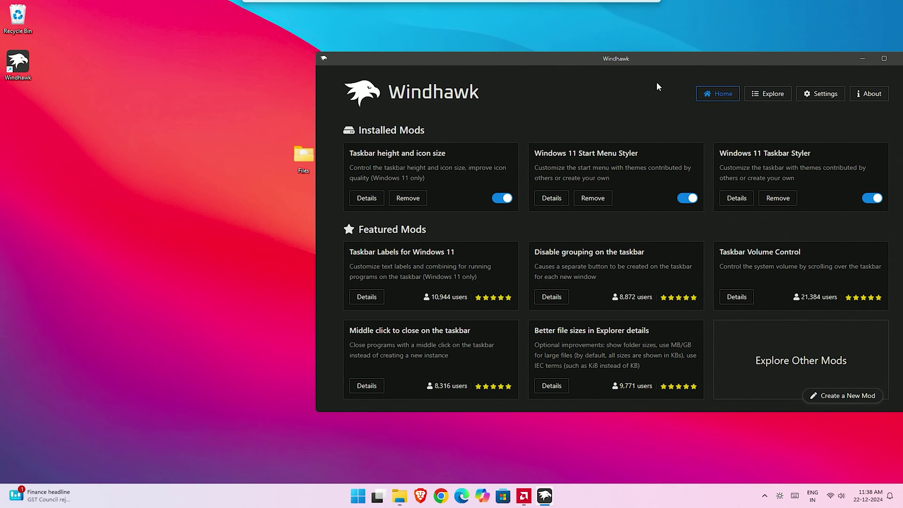
pyautogui.doubleClick(297, 155)
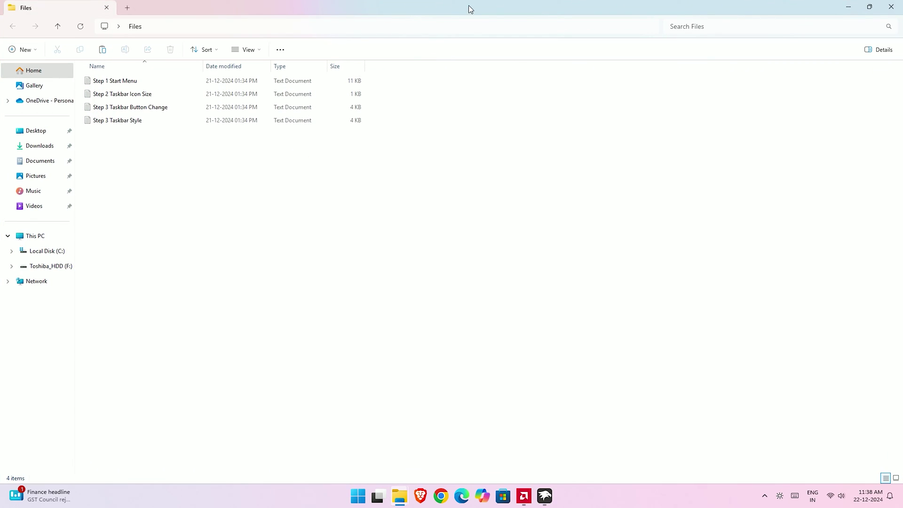
# Open Step 1 Start Menu.txt in Notepad, copy all its text, and minimize Notepad
pyautogui.moveTo(469, 6); pyautogui.dragTo(264, 139)
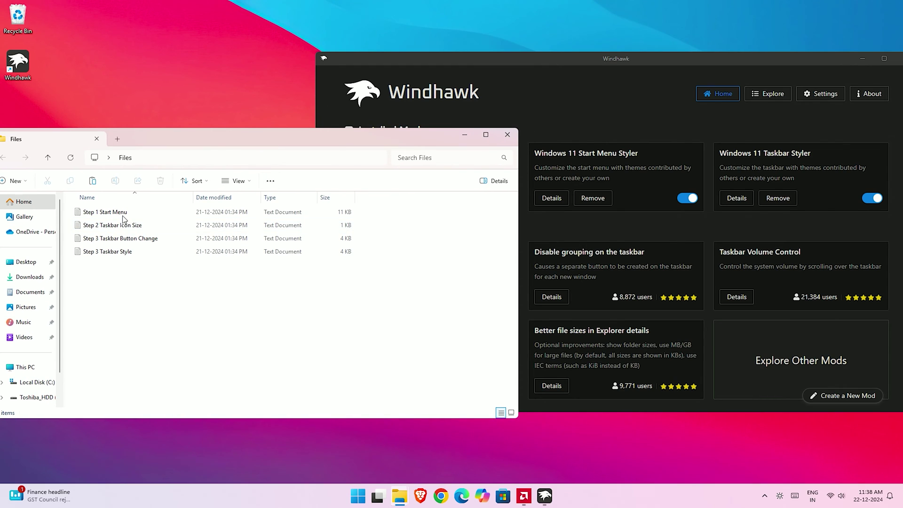
pyautogui.doubleClick(111, 213)
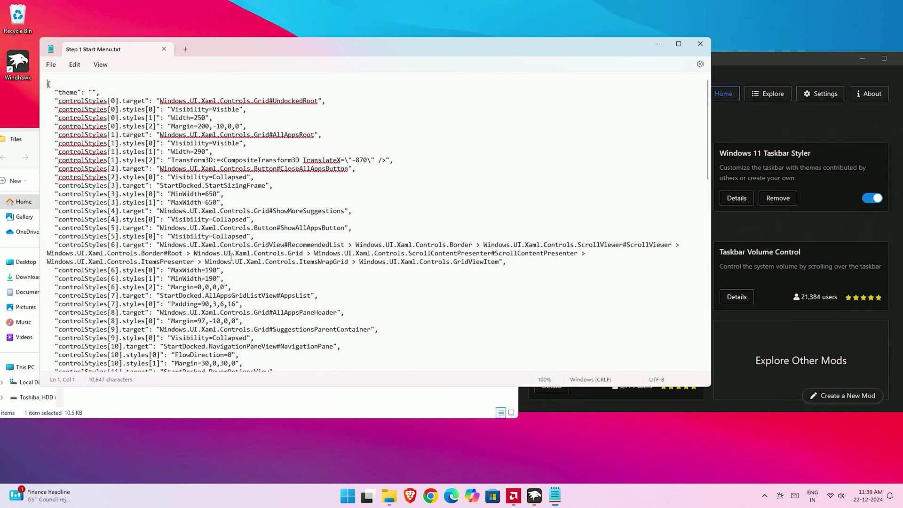
pyautogui.hotkey('ctrl', 'a')
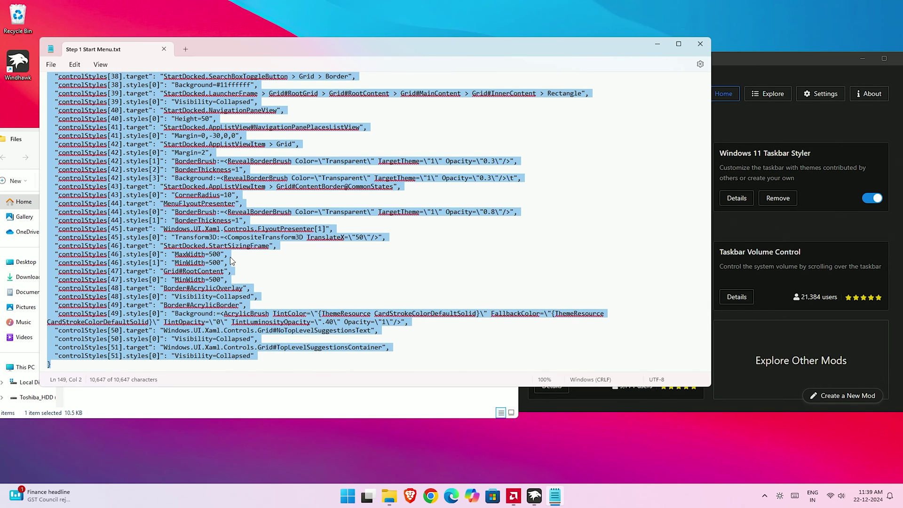
pyautogui.hotkey('ctrl', 'c')
pyautogui.click(658, 45)
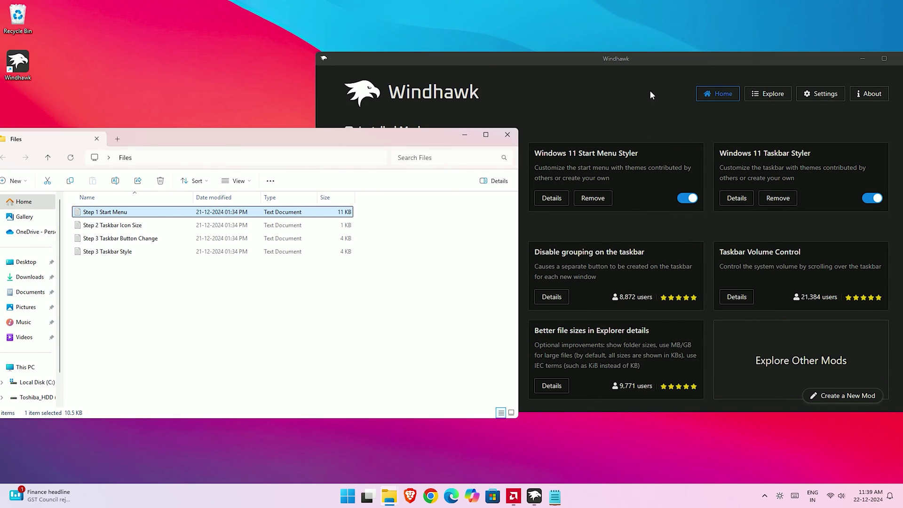
# Open the Advanced options of the Windows 11 Start Menu Styler mod
pyautogui.click(460, 140)
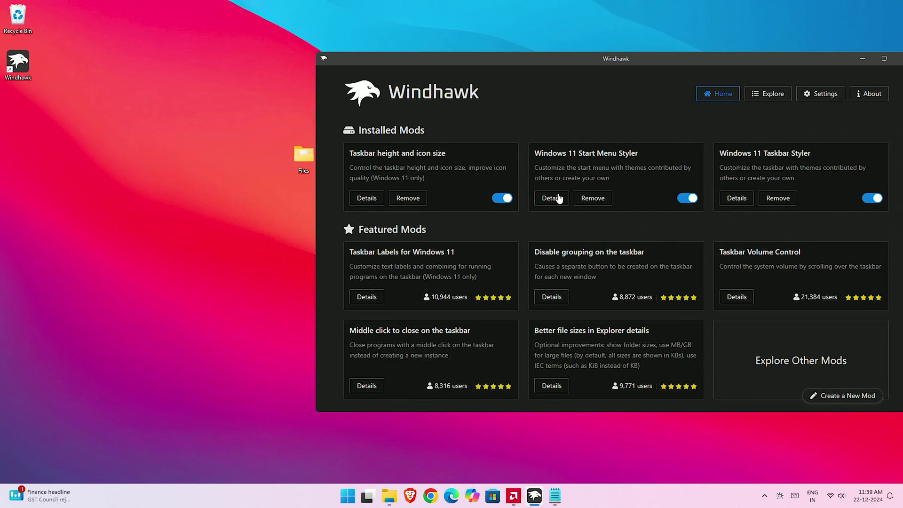
pyautogui.moveTo(538, 153); pyautogui.dragTo(635, 158)
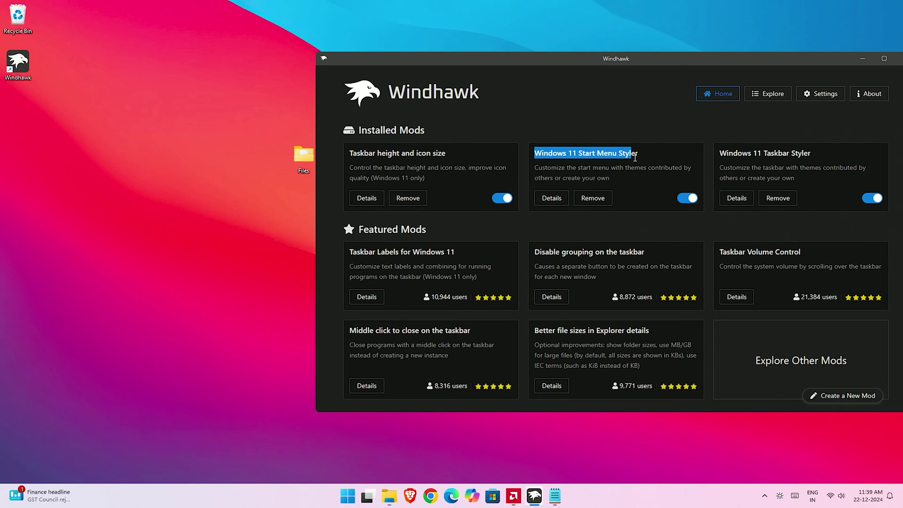
pyautogui.click(548, 198)
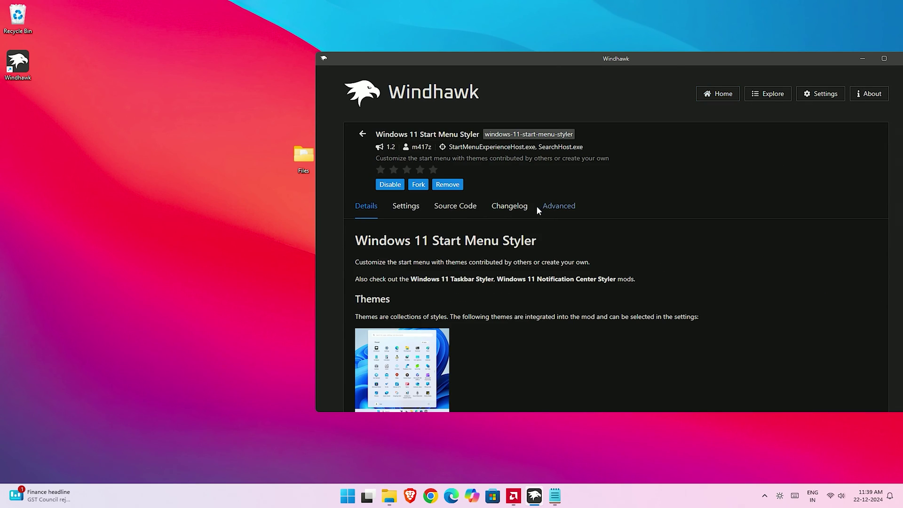
pyautogui.click(551, 210)
pyautogui.scroll(-2, 476, 269)
# Replace the Mod settings with the copied Step 1 theme code, save and load it
pyautogui.click(534, 230)
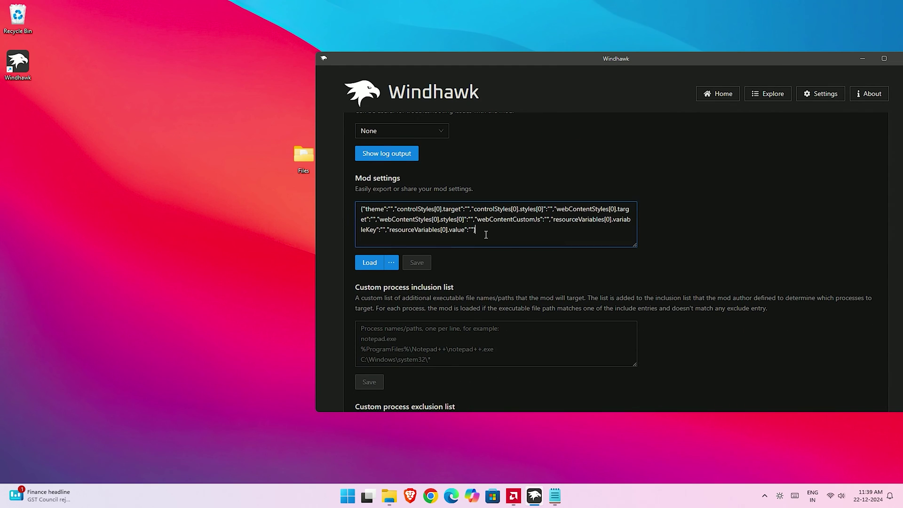
pyautogui.hotkey('ctrl', 'a')
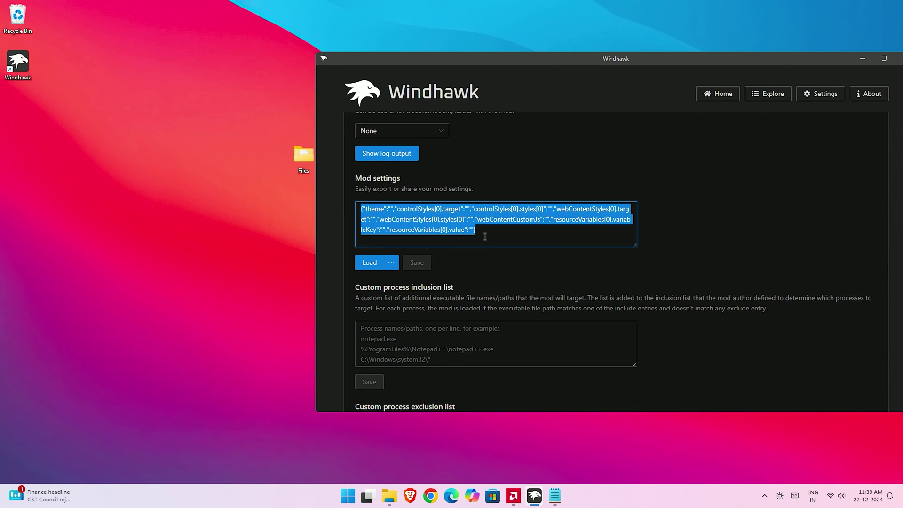
pyautogui.press('BackSpace')
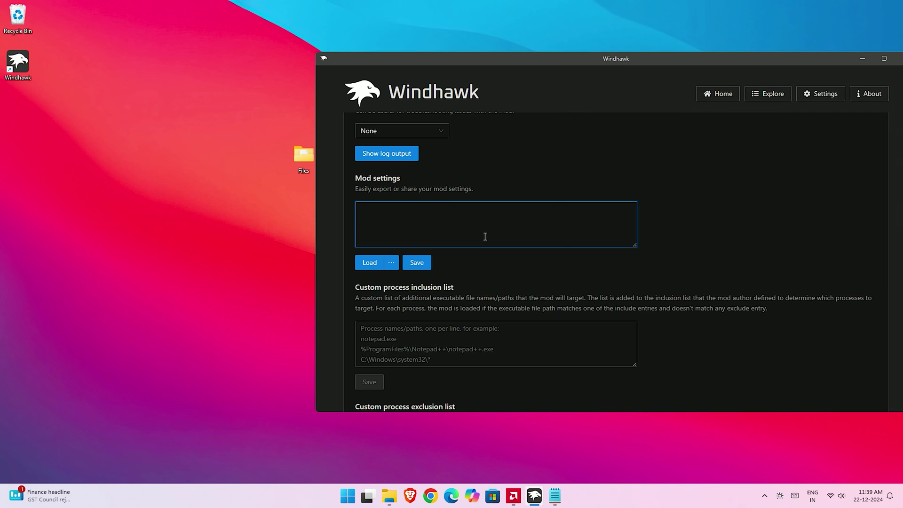
pyautogui.hotkey('ctrl', 'v')
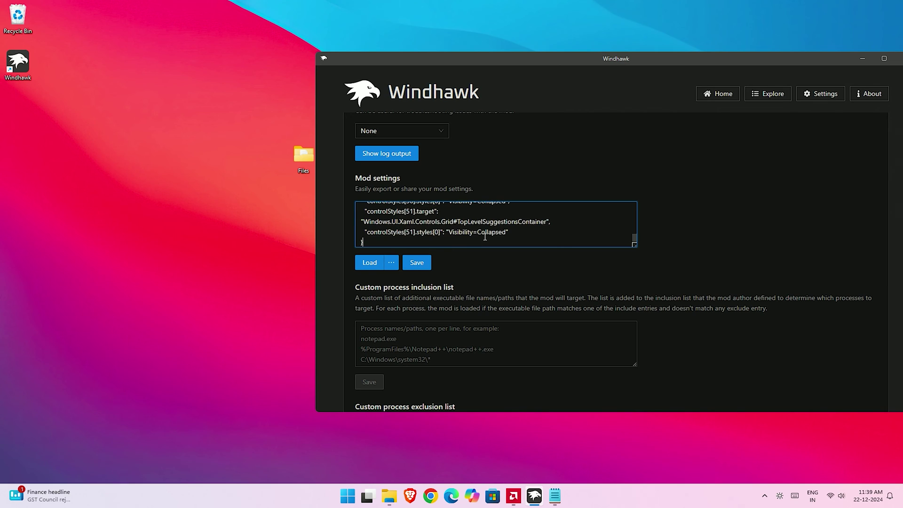
pyautogui.click(417, 262)
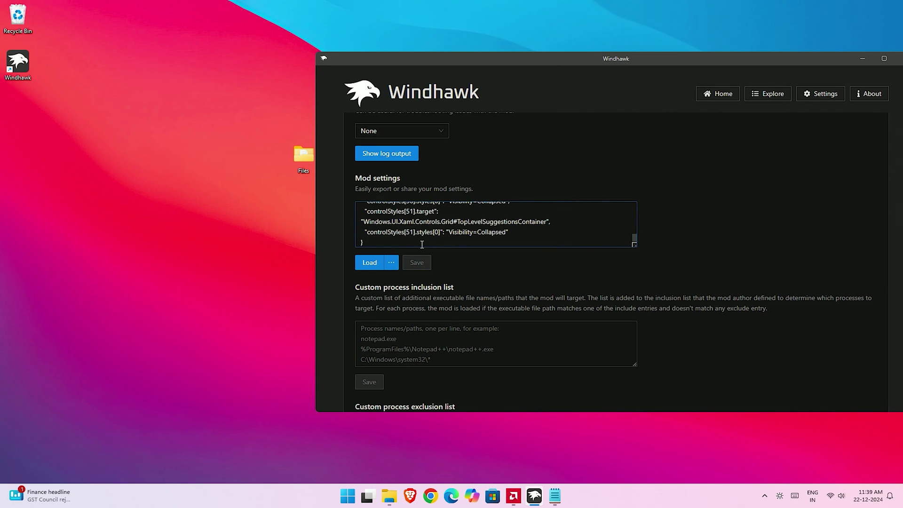
pyautogui.click(371, 266)
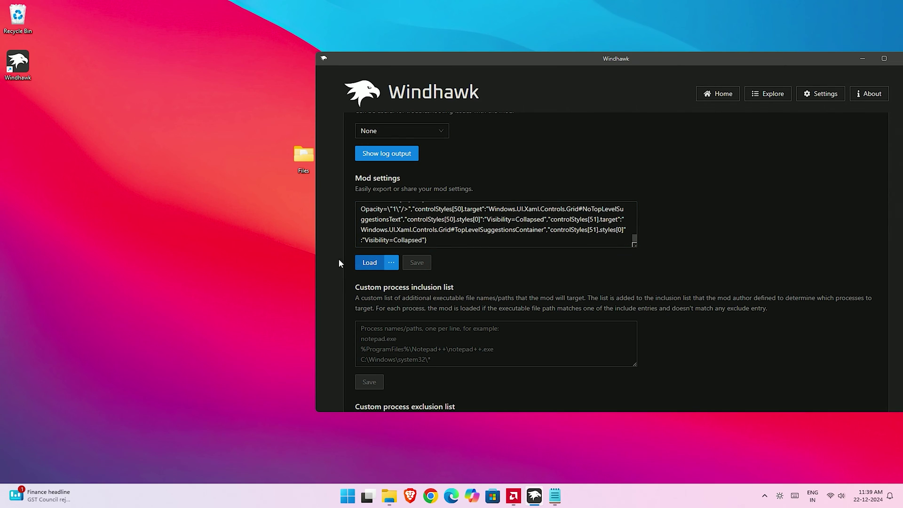
pyautogui.scroll(3, 451, 288)
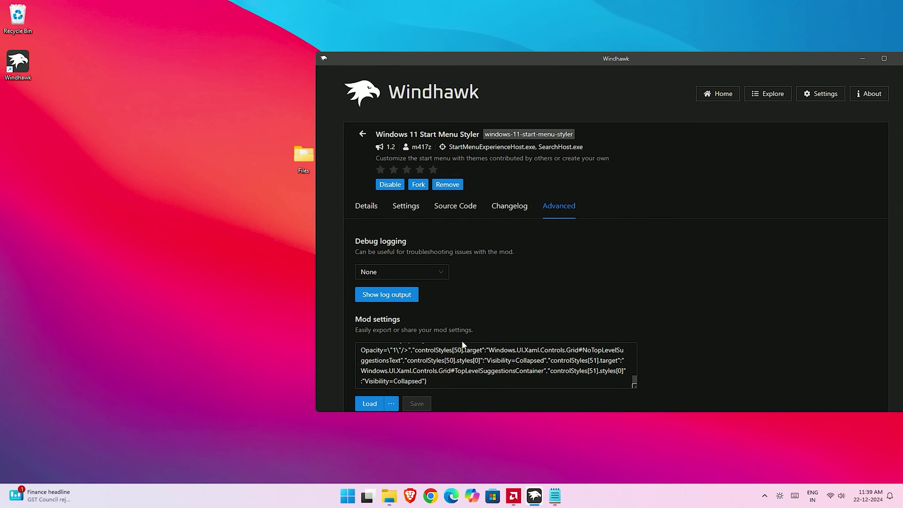
pyautogui.click(363, 134)
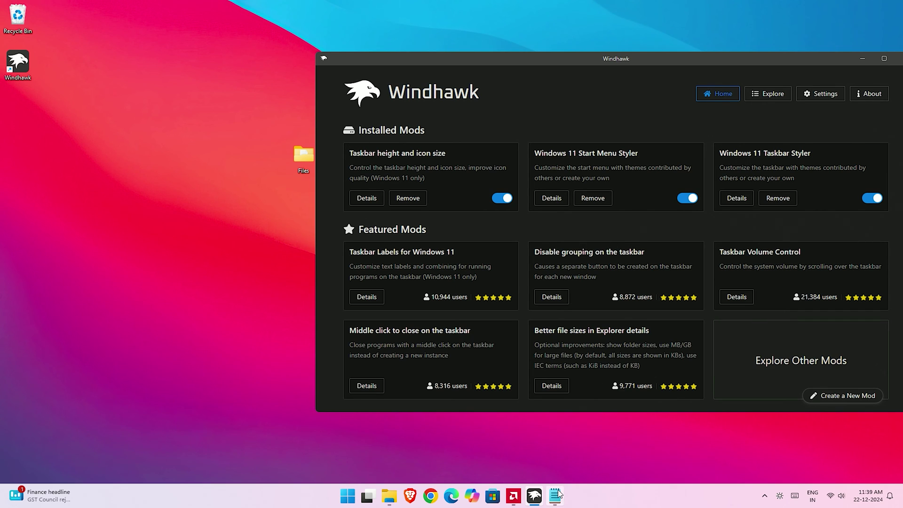
# Open Step 2 Taskbar Icon Size.txt, copy all its settings, and minimise Notepad back to Windhawk
pyautogui.moveTo(385, 500)
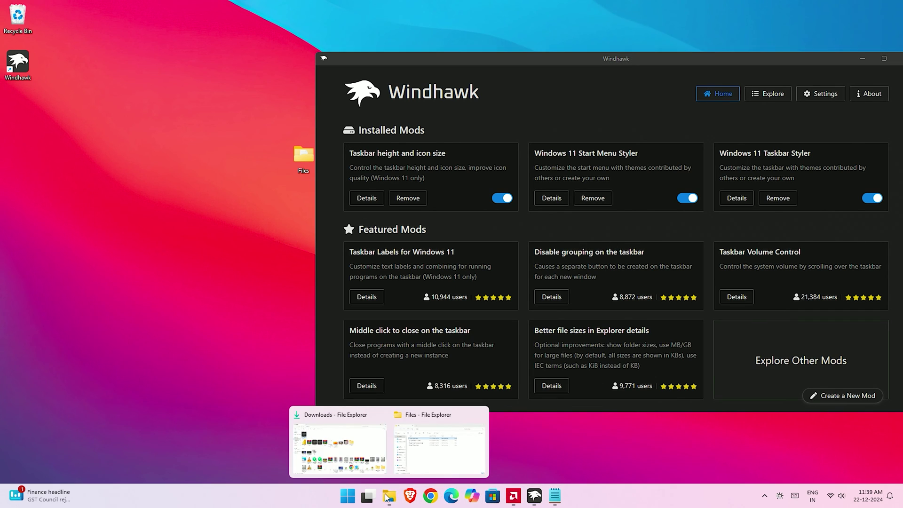
pyautogui.click(427, 459)
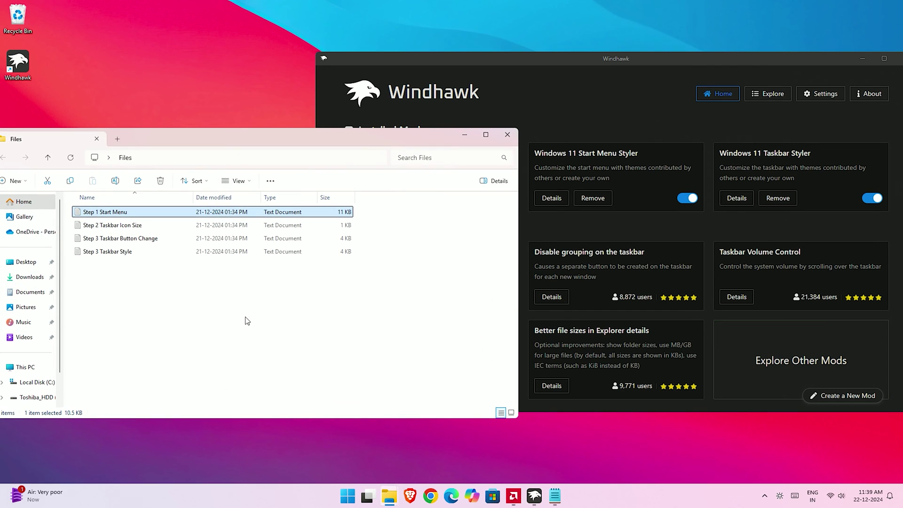
pyautogui.doubleClick(117, 227)
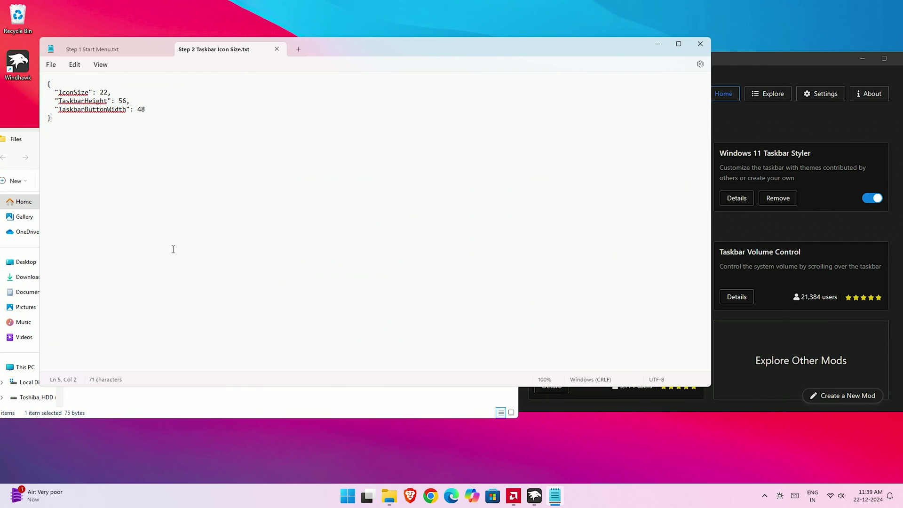
pyautogui.hotkey('ctrl', 'a')
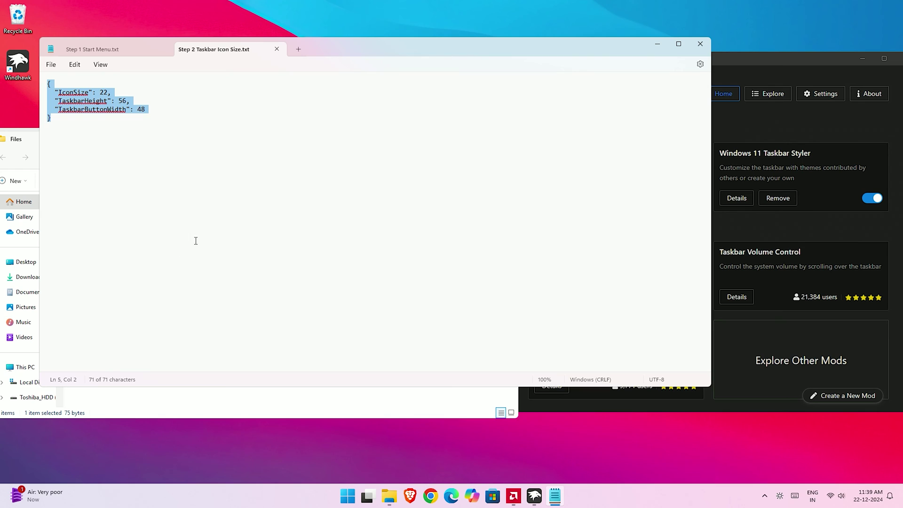
pyautogui.click(653, 51)
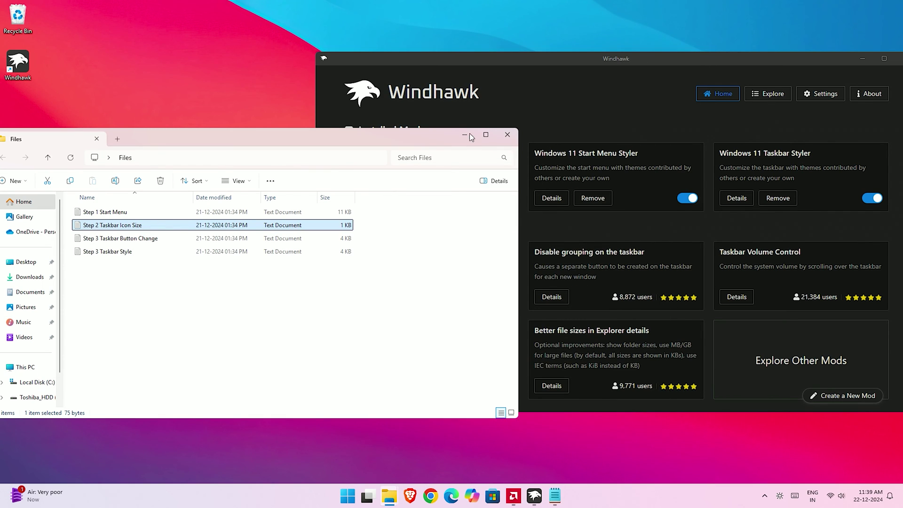
pyautogui.click(495, 61)
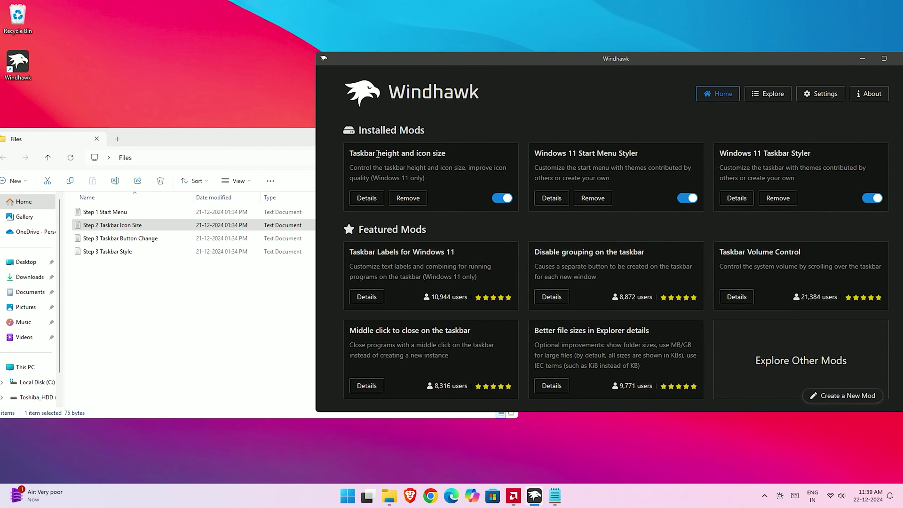
# Replace the Taskbar height and icon size mod settings with IconSize 22, TaskbarHeight 56, TaskbarButtonWidth 48, then save
pyautogui.moveTo(358, 152); pyautogui.dragTo(454, 158)
pyautogui.click(368, 198)
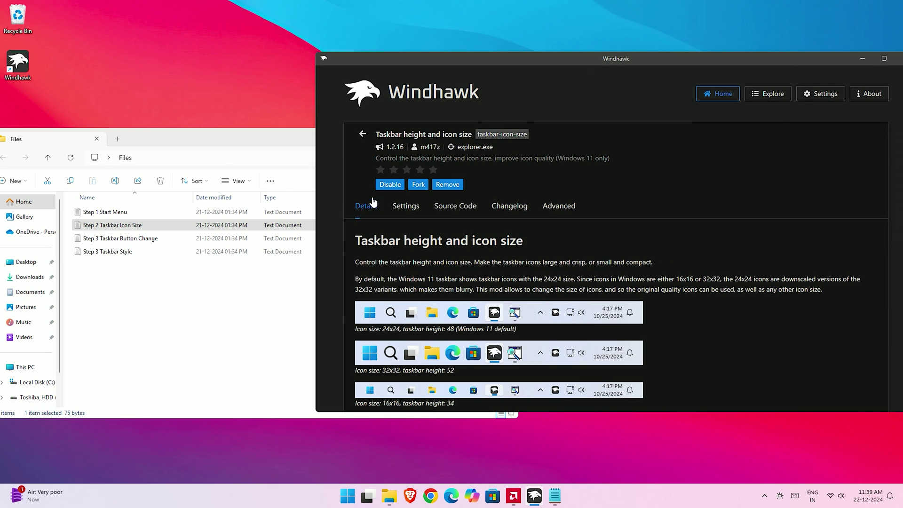
pyautogui.click(559, 206)
pyautogui.scroll(-2, 499, 303)
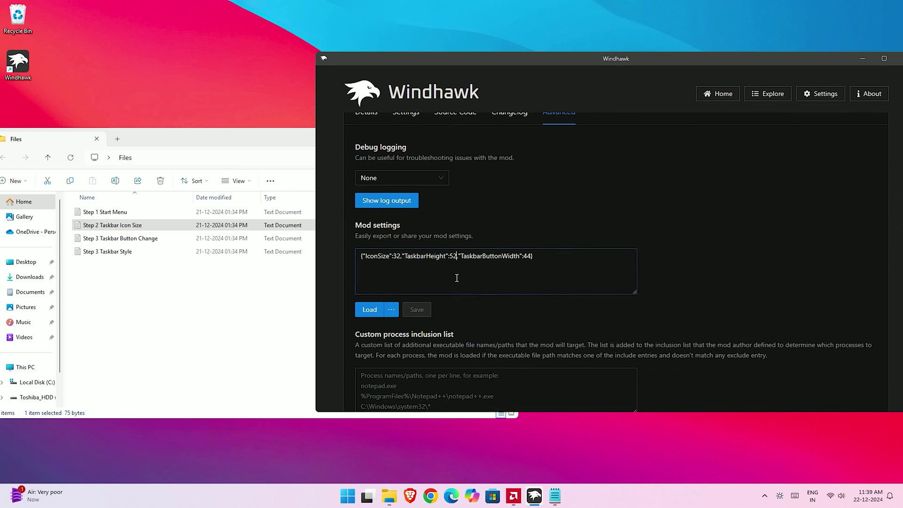
pyautogui.click(455, 277)
pyautogui.hotkey('ctrl', 'a')
pyautogui.hotkey('ctrl', 'v')
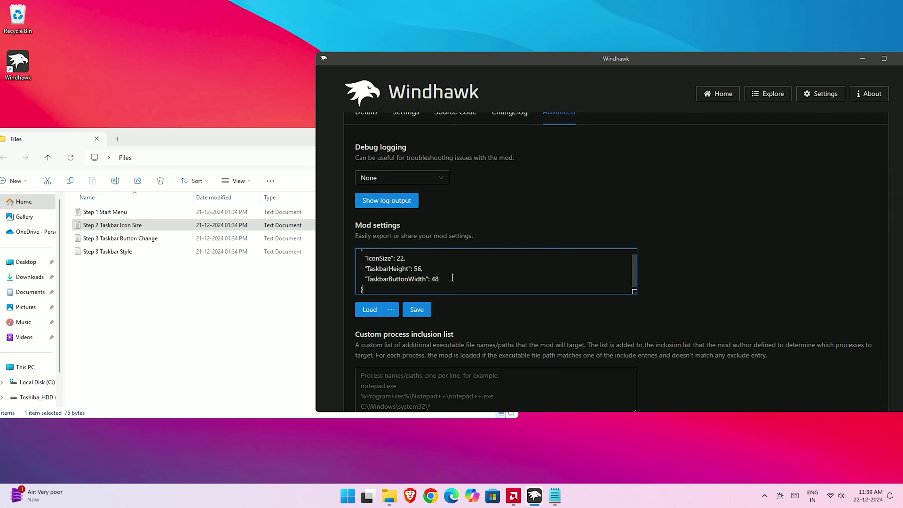
pyautogui.click(417, 309)
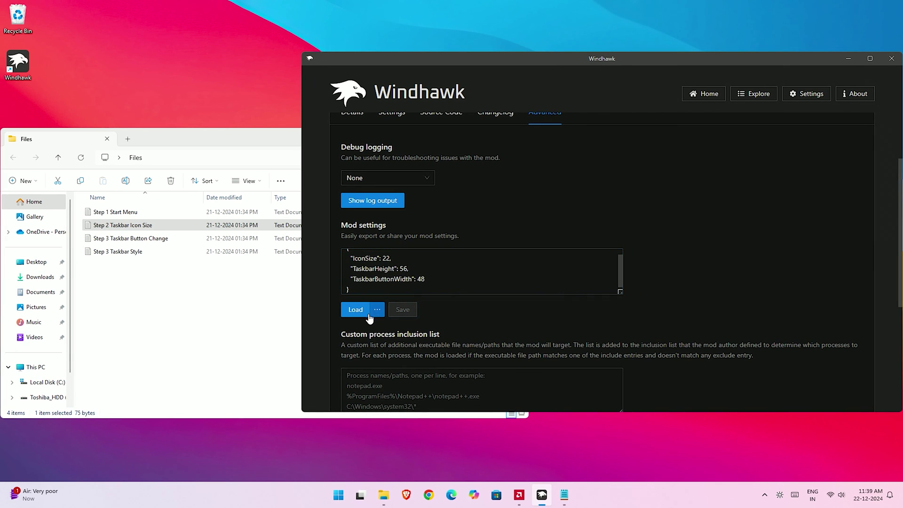
pyautogui.click(358, 312)
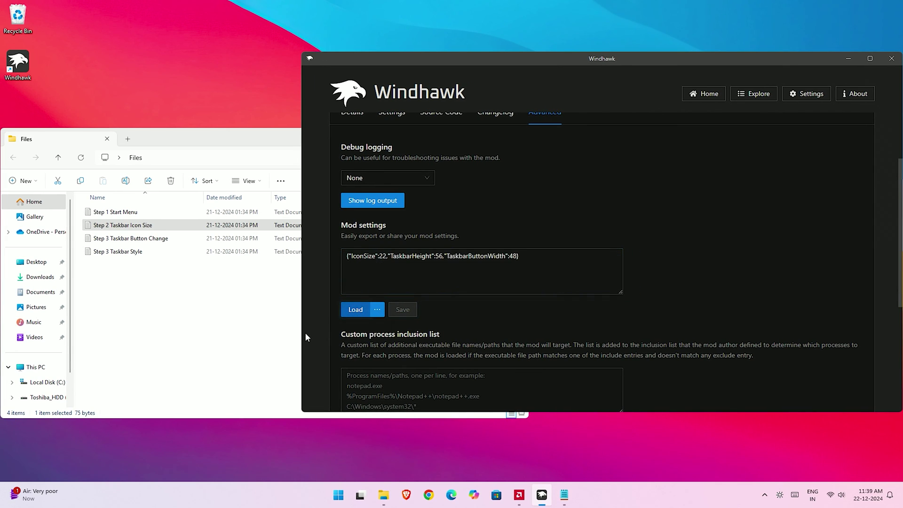
pyautogui.scroll(3, 357, 128)
# Open Step 3 Taskbar Button Change.txt in Notepad and copy all its settings text
pyautogui.click(347, 135)
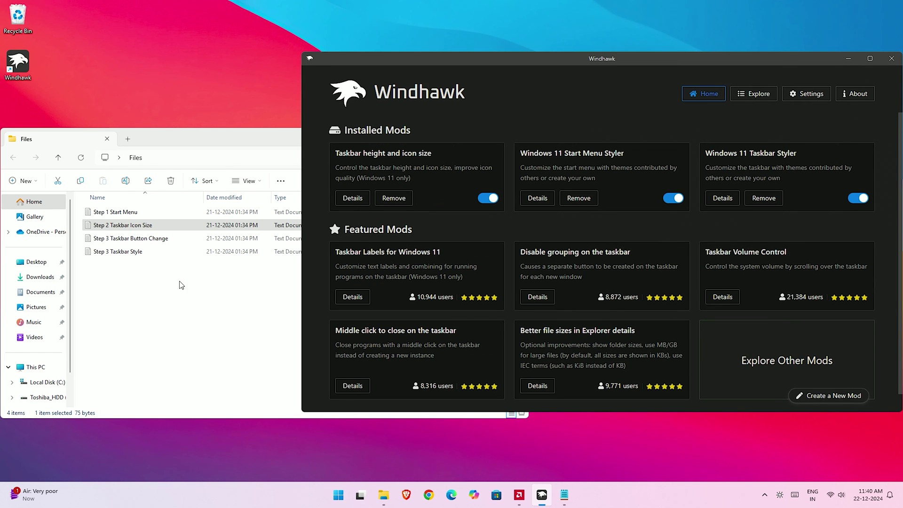
pyautogui.doubleClick(141, 239)
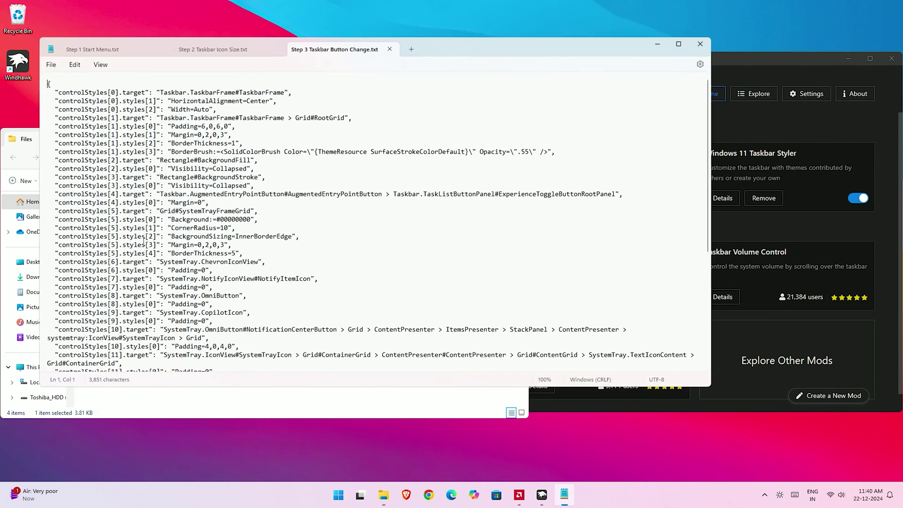
pyautogui.hotkey('ctrl', 'a')
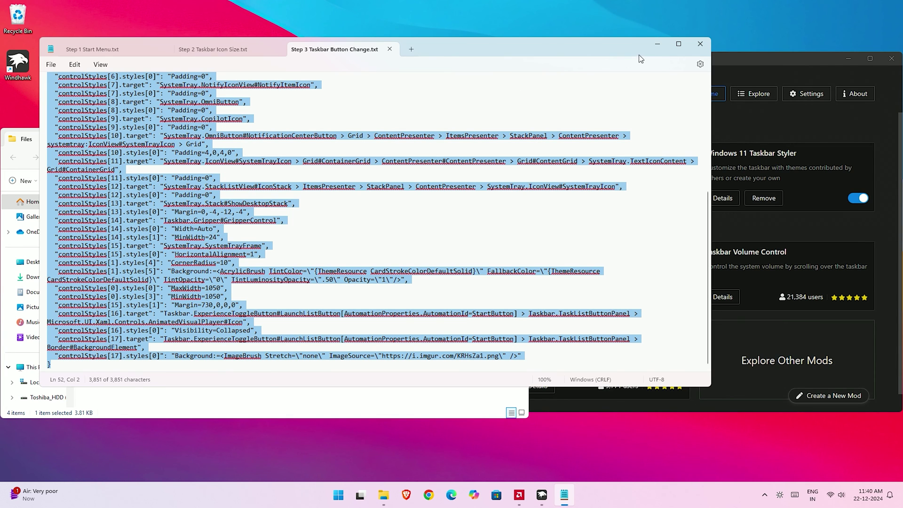
pyautogui.click(658, 44)
# Save the button-change code as the Windows 11 Taskbar Styler settings, then copy Step 3 Taskbar Style text
pyautogui.click(723, 198)
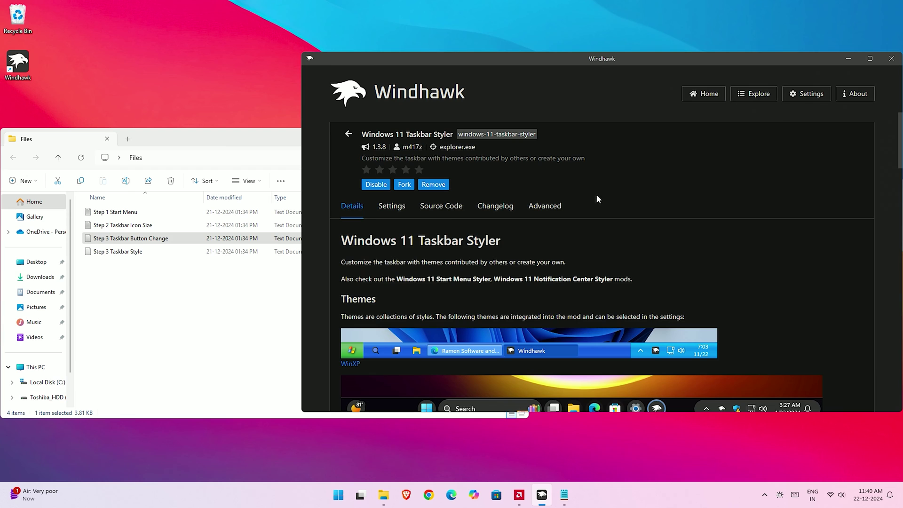
pyautogui.click(544, 206)
pyautogui.scroll(-1, 420, 310)
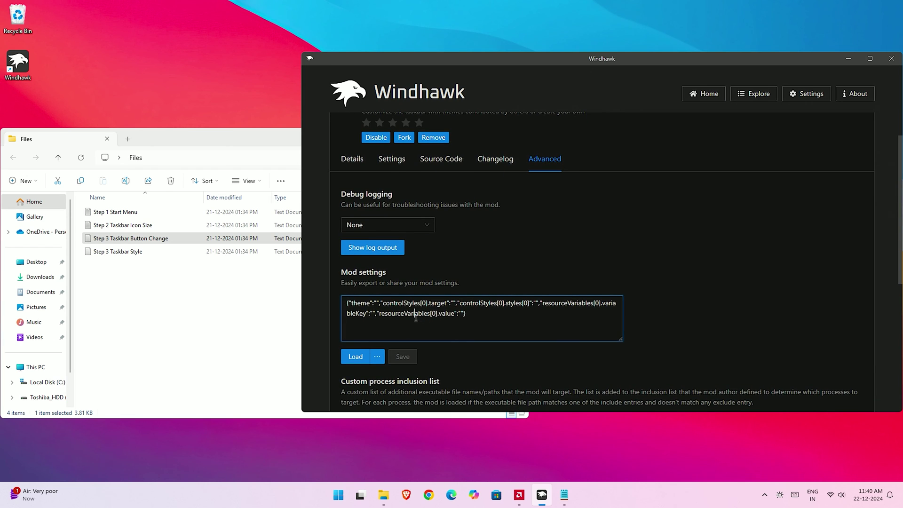
pyautogui.click(413, 318)
pyautogui.hotkey('ctrl', 'a')
pyautogui.hotkey('ctrl', 'v')
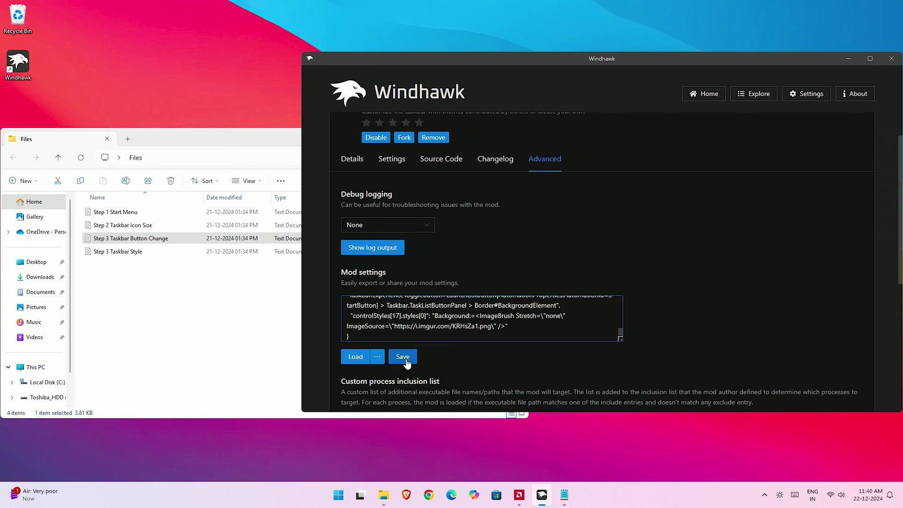
pyautogui.click(355, 357)
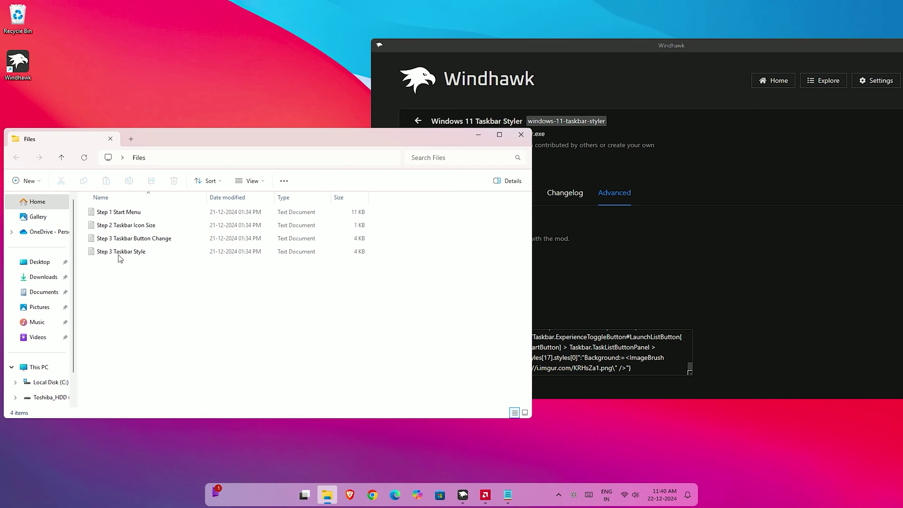
pyautogui.doubleClick(115, 252)
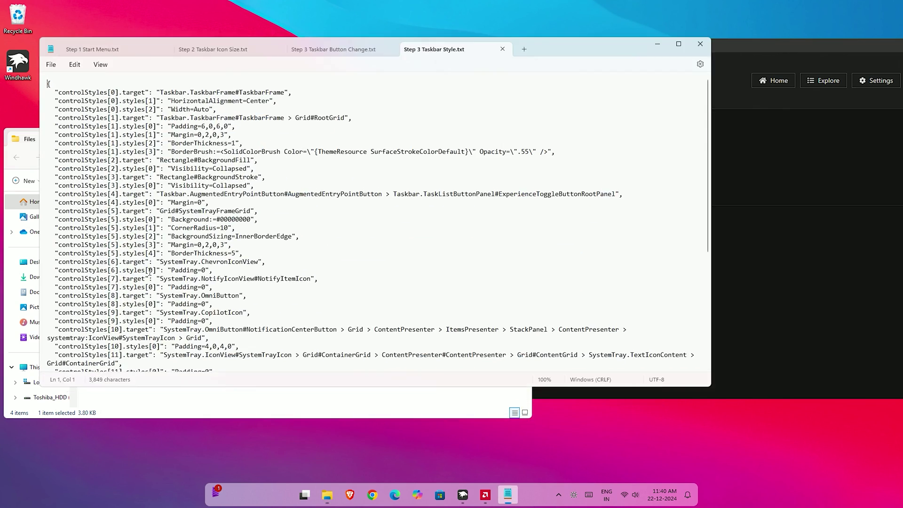
pyautogui.hotkey('ctrl', 'a')
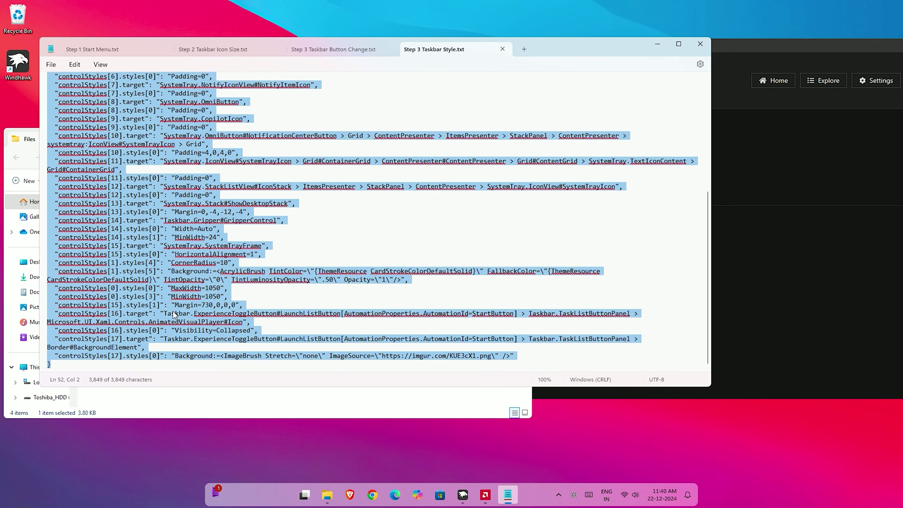
# Overwrite the Taskbar Styler's mod settings with the Step 3 Taskbar Style code and save
pyautogui.click(658, 44)
pyautogui.click(477, 137)
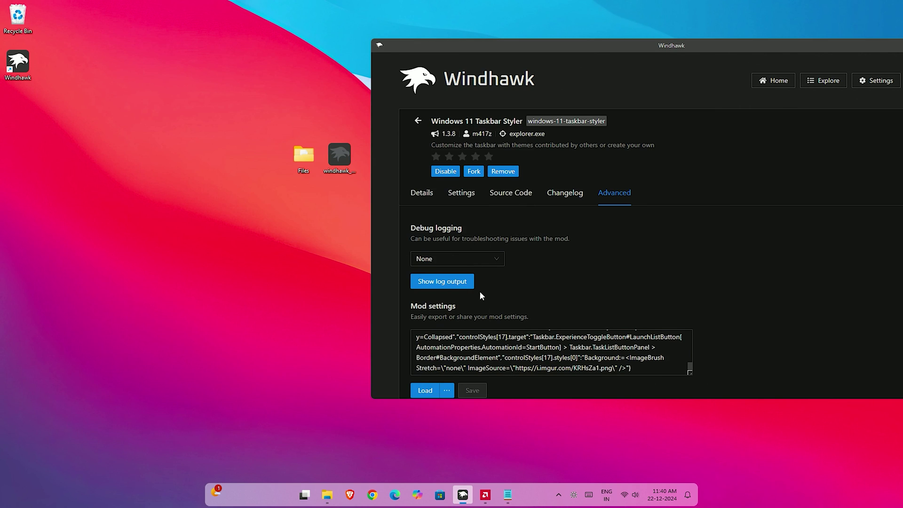
pyautogui.scroll(-1, 480, 271)
pyautogui.click(480, 271)
pyautogui.hotkey('ctrl', 'a')
pyautogui.hotkey('ctrl', 'v')
pyautogui.click(470, 295)
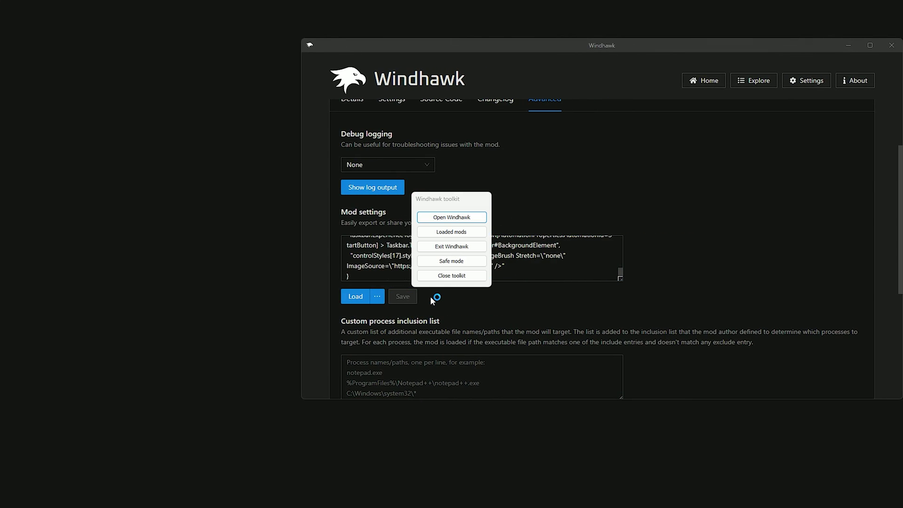
pyautogui.scroll(3, 507, 311)
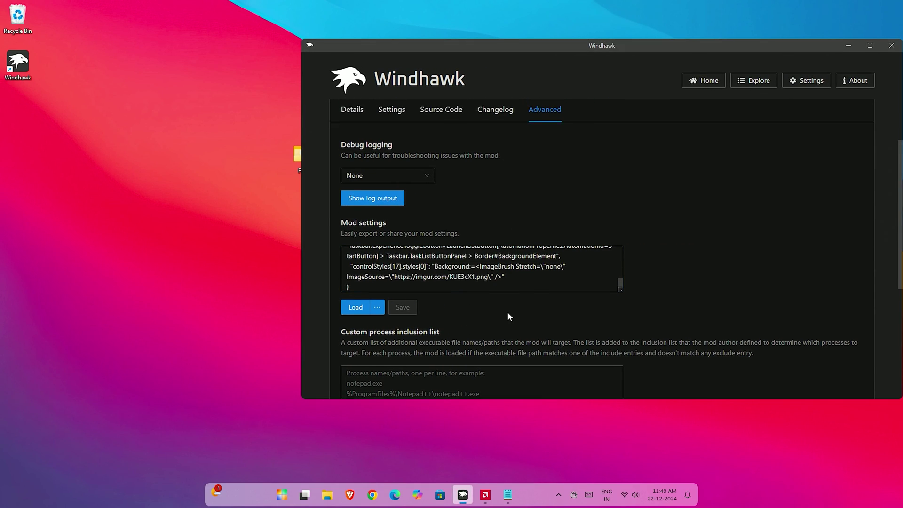
pyautogui.click(347, 121)
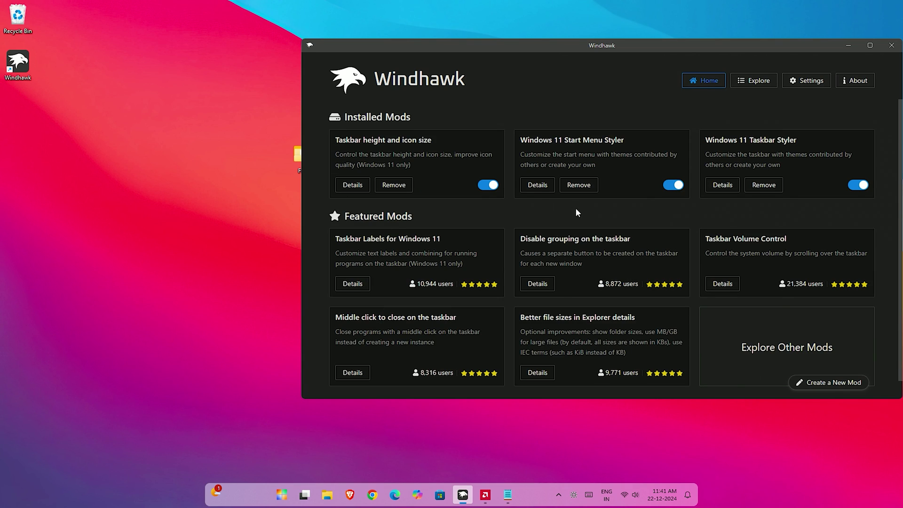
# Change the Taskbar height and icon size mod's IconSize from 22 to 30 and save it
pyautogui.click(352, 185)
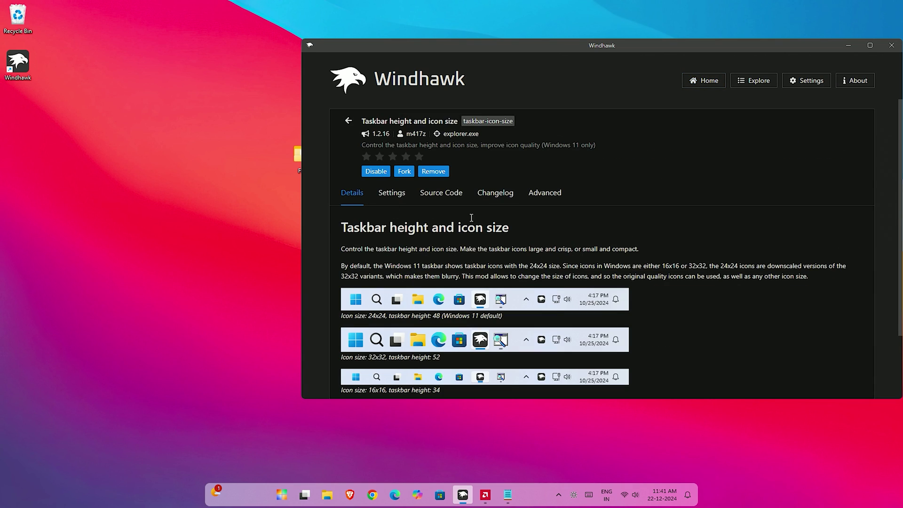
pyautogui.click(546, 193)
pyautogui.scroll(-1, 553, 259)
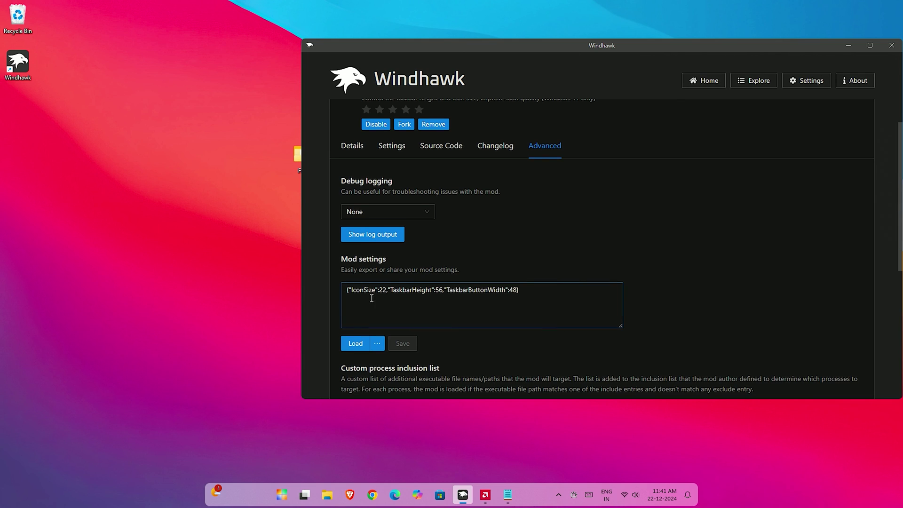
pyautogui.click(387, 290)
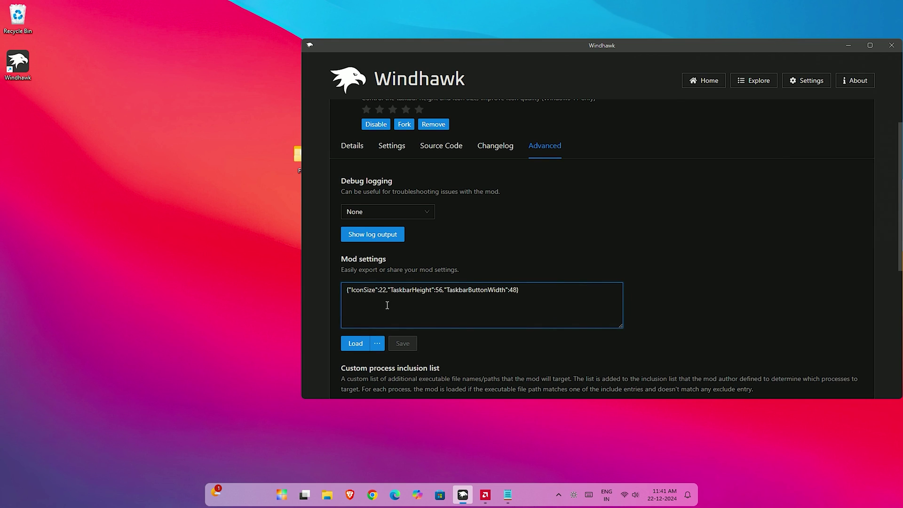
pyautogui.press('BackSpace')
pyautogui.press('BackSpace')
pyautogui.write('30')
pyautogui.click(403, 343)
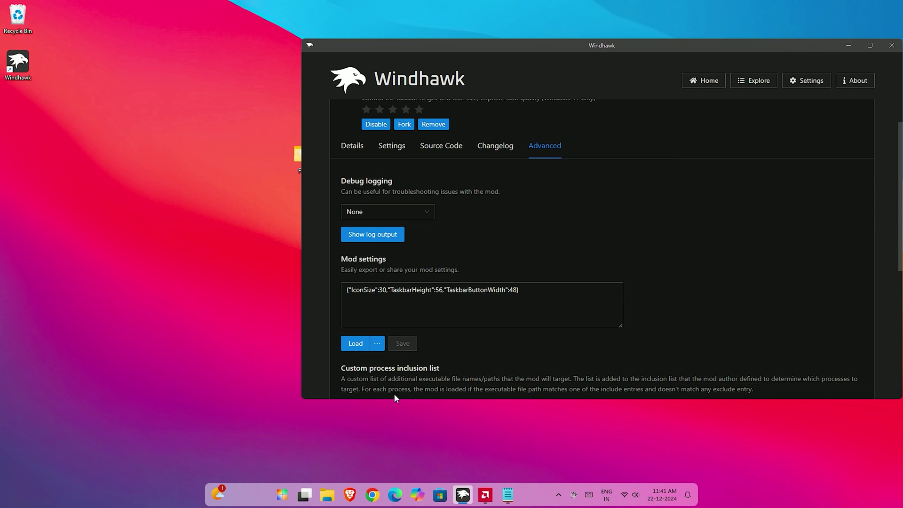
pyautogui.click(222, 493)
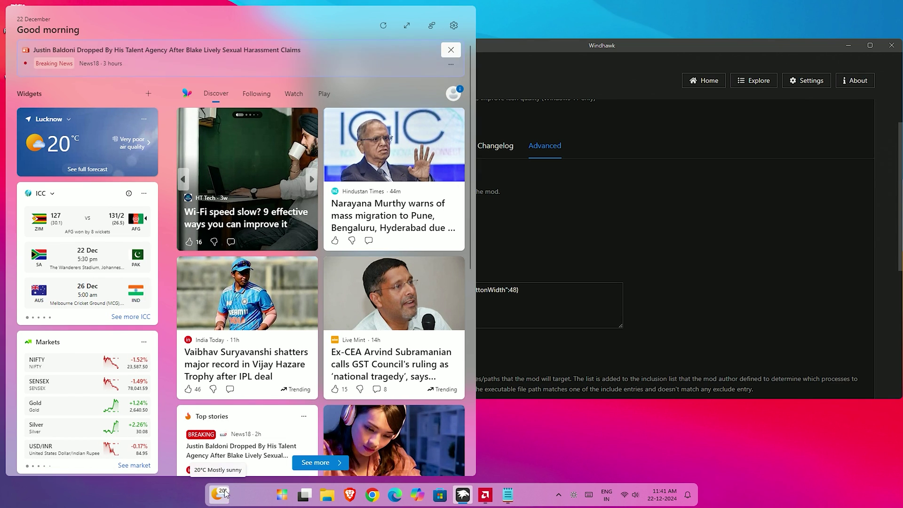
pyautogui.click(522, 438)
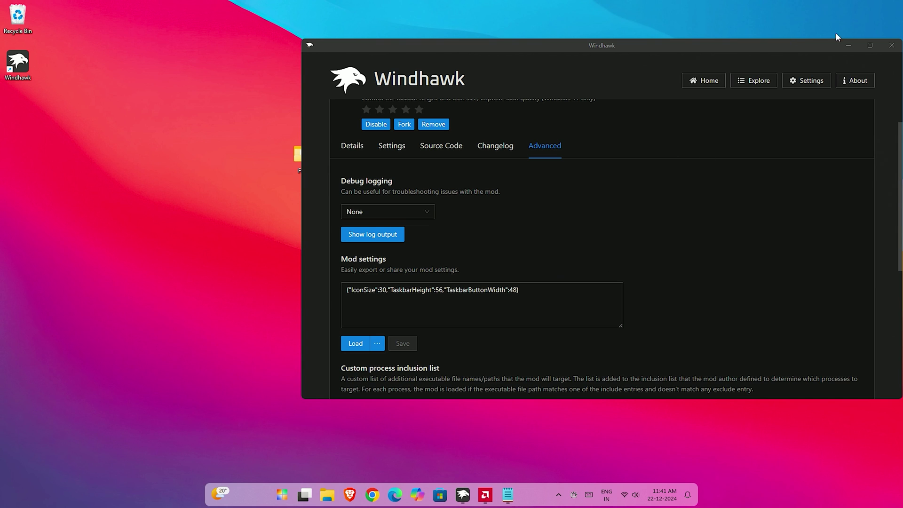
# Hide all desktop icons from the desktop's View menu and open the restyled Start menu
pyautogui.click(849, 45)
pyautogui.rightClick(442, 196)
pyautogui.moveTo(488, 206)
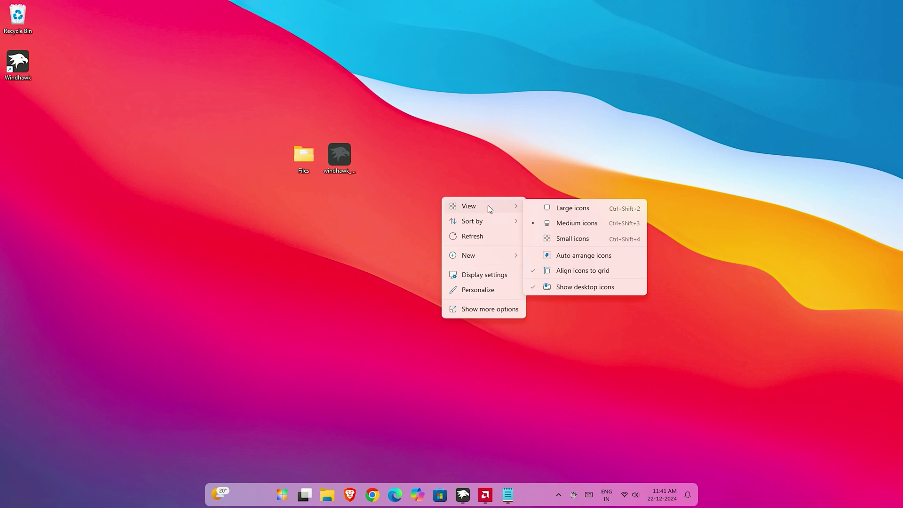
pyautogui.click(587, 288)
pyautogui.click(282, 495)
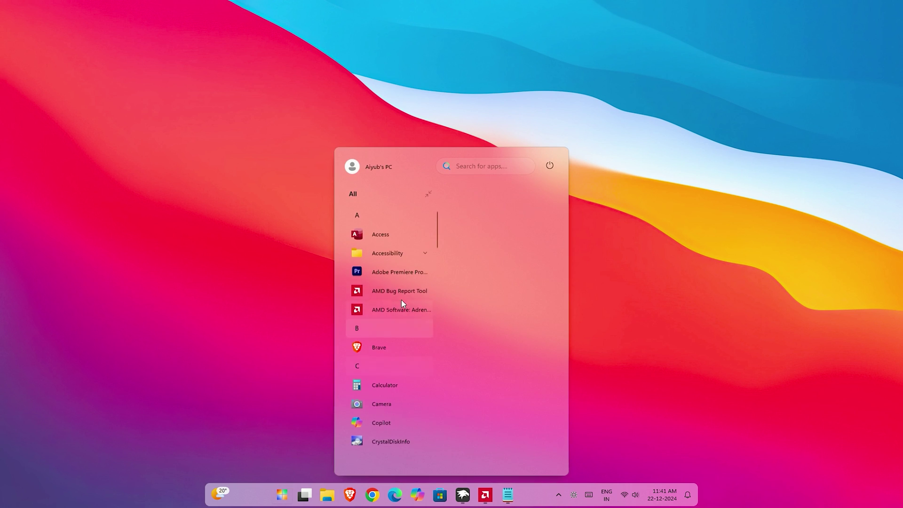